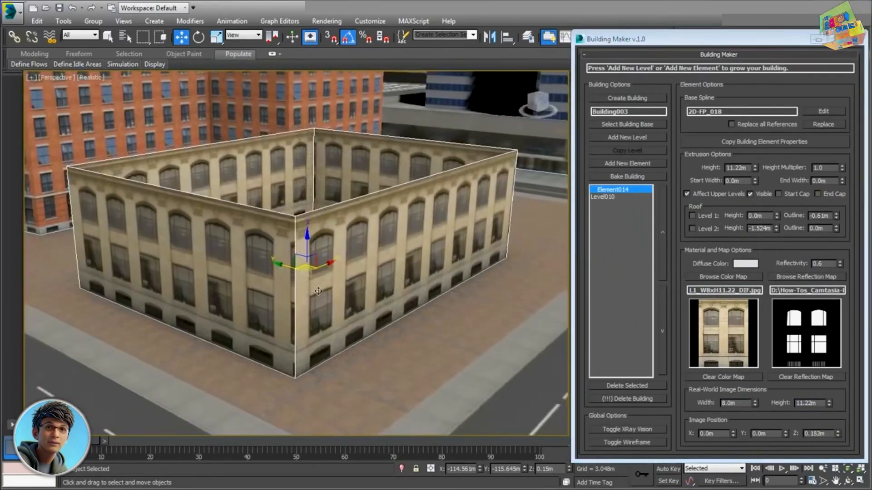
# Step: Add a new level above the arched ground floor and assign it the color map OLD_STN002_L2_W8xH8_DIF.jpg
pyautogui.moveTo(318, 291); pyautogui.dragTo(361, 341, button='middle')
pyautogui.click(636, 140)
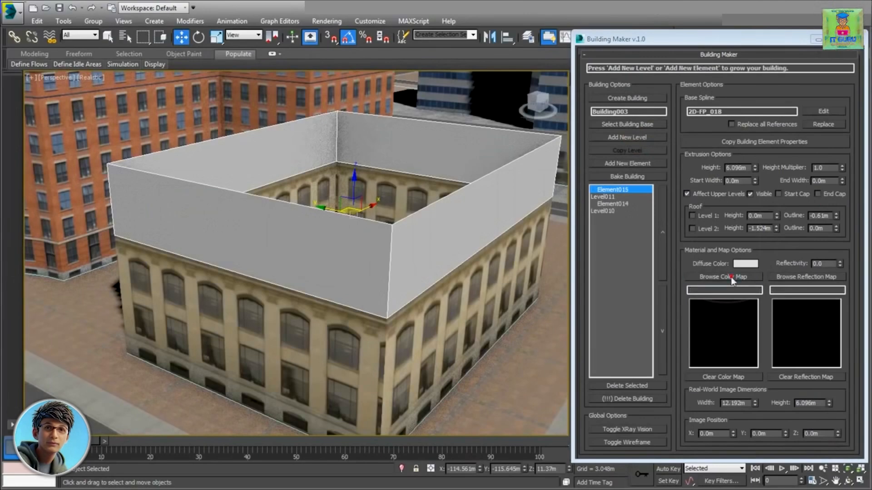
pyautogui.click(732, 280)
pyautogui.scroll(-3, 454, 177)
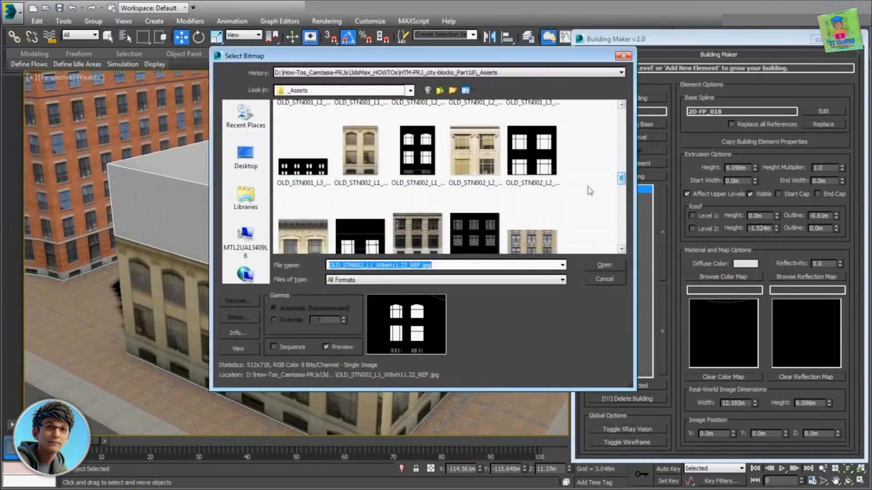
pyautogui.click(473, 145)
pyautogui.click(601, 263)
# Step: Assign OLD_STN002_L2_W8xH8_REF.jpg as the second level's reflection map
pyautogui.click(806, 276)
pyautogui.moveTo(622, 117); pyautogui.dragTo(622, 180)
pyautogui.click(532, 149)
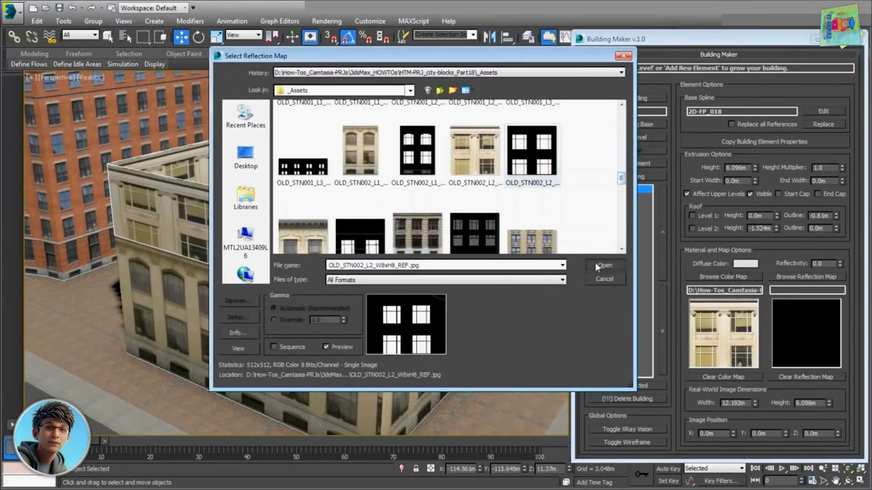
pyautogui.click(599, 265)
# Step: Set the second level's real-world image width and height to 8 m each
pyautogui.moveTo(733, 290); pyautogui.dragTo(792, 319)
pyautogui.write('8')
pyautogui.press('Return')
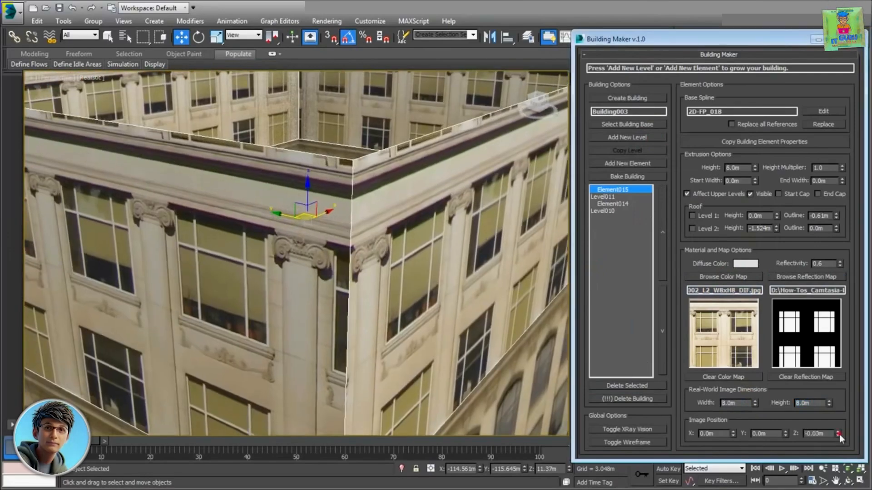
# Step: Shift the second level's image position to about 0.183 m in Z and set its height multiplier to 2
pyautogui.moveTo(839, 437); pyautogui.dragTo(838, 433)
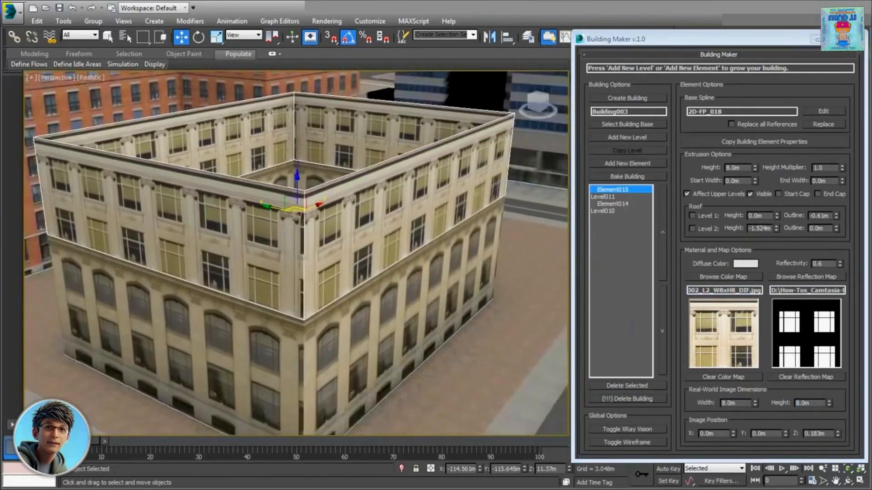
pyautogui.write('2')
pyautogui.press('Return')
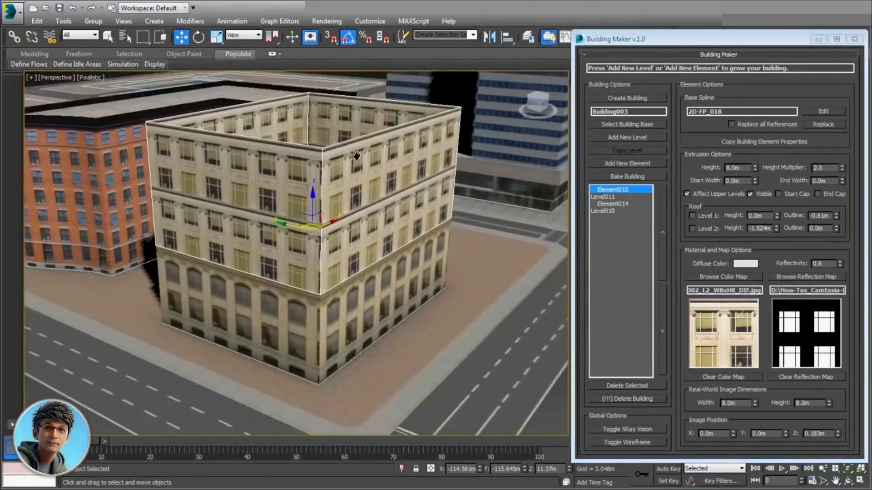
# Step: Add a third level on top of the building and assign it the color map OLD_STN002_L3_W8xH6_DIF.jpg
pyautogui.scroll(3, 347, 200)
pyautogui.moveTo(356, 156); pyautogui.dragTo(372, 236, button='middle')
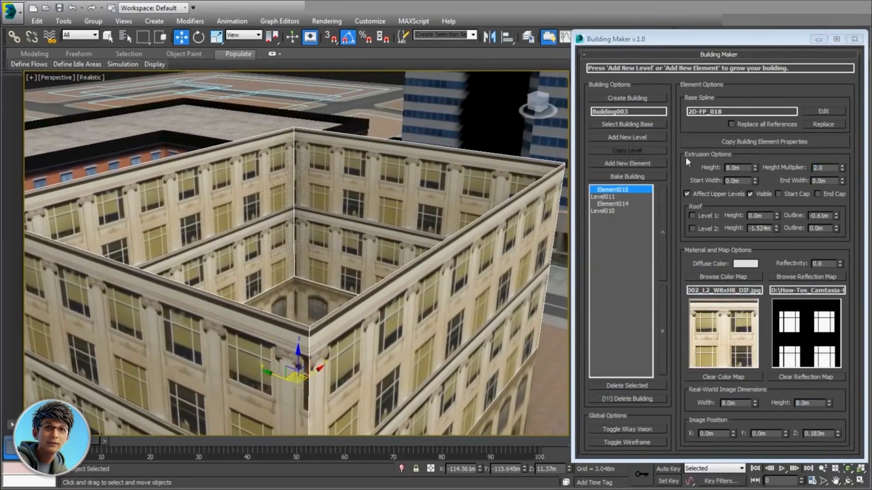
pyautogui.click(623, 138)
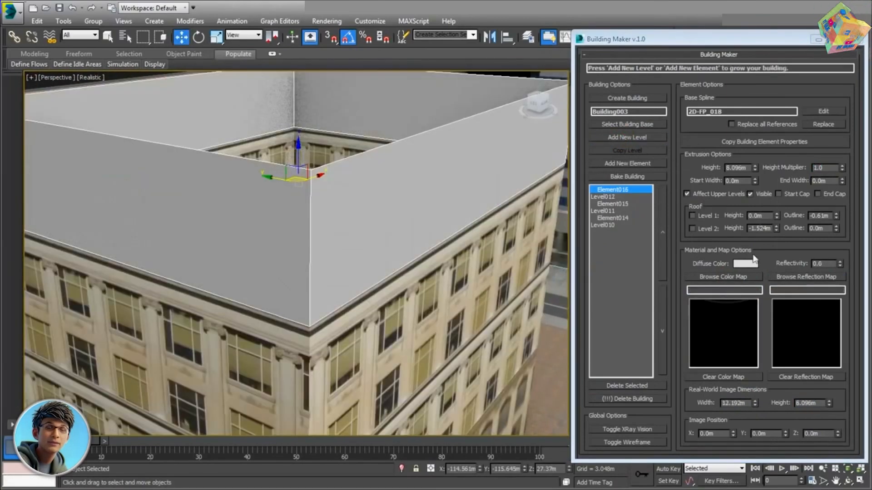
pyautogui.click(723, 277)
pyautogui.scroll(-5, 394, 214)
pyautogui.click(303, 208)
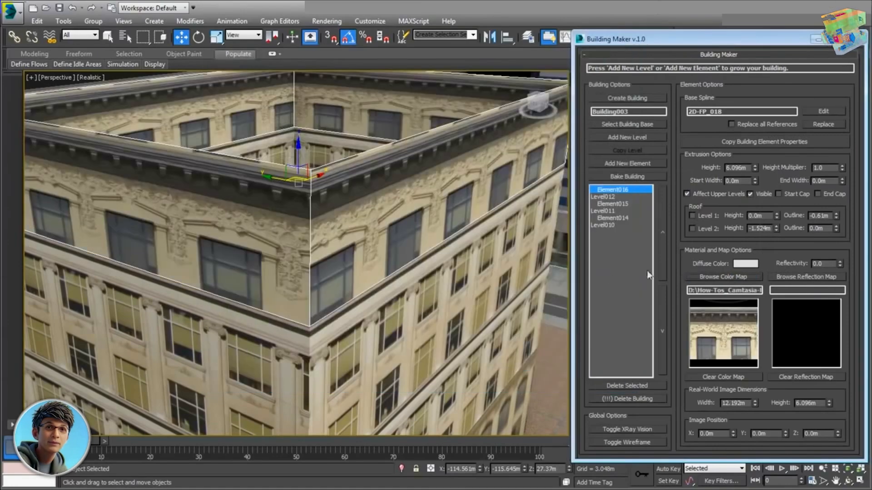
# Step: Assign the matching L3 window mask as the third level's reflection map
pyautogui.click(806, 277)
pyautogui.scroll(-5, 447, 177)
pyautogui.click(360, 150)
pyautogui.click(598, 265)
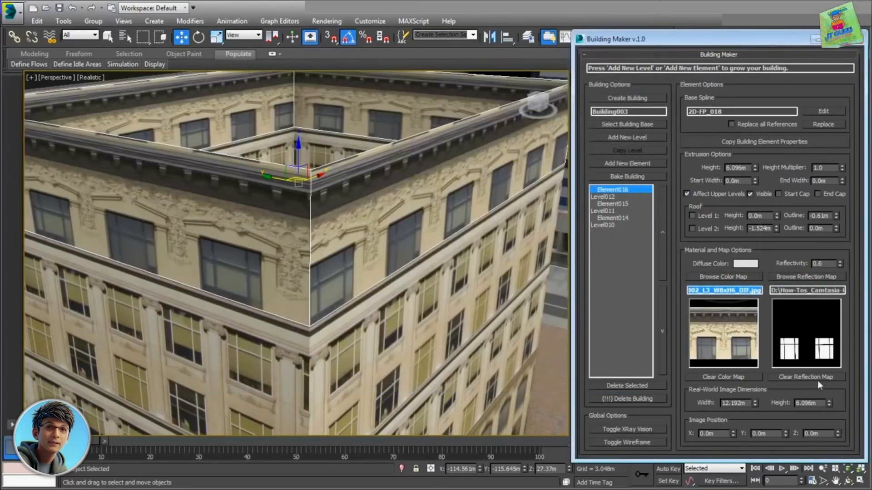
# Step: Set the third level's real-world image size to 8 m wide by 6 m high and its Z image position to about 0.244 m
pyautogui.moveTo(749, 403); pyautogui.dragTo(701, 402)
pyautogui.write('8')
pyautogui.press('Tab')
pyautogui.write('6')
pyautogui.press('Return')
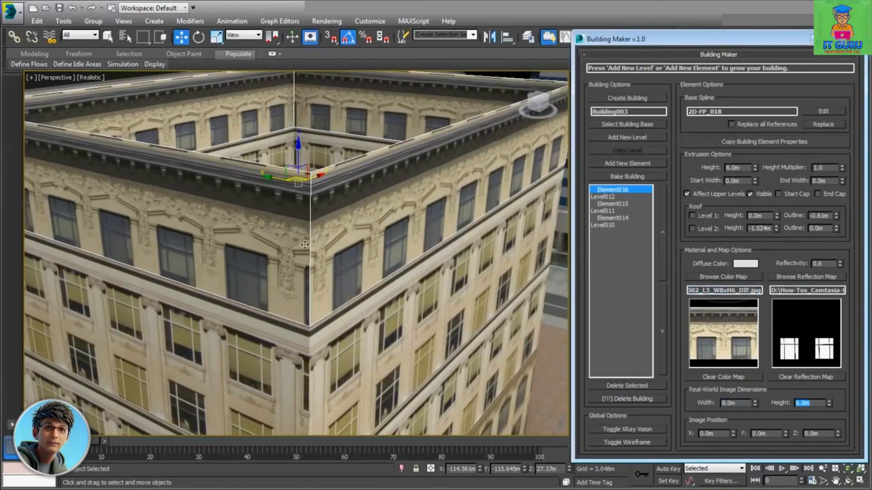
pyautogui.scroll(4, 304, 245)
pyautogui.moveTo(838, 434); pyautogui.dragTo(835, 430)
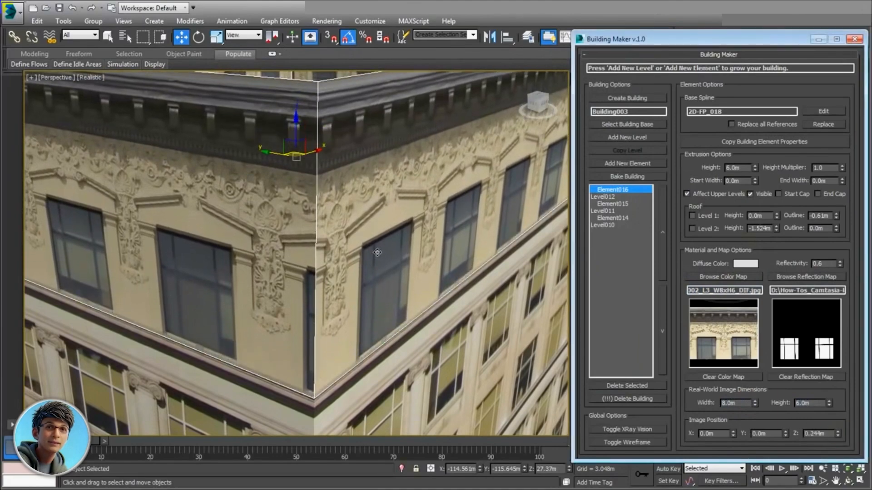
# Step: Try roof Level 1 and Level 2 on the third level's element and turn both off again
pyautogui.keyDown('alt'); pyautogui.moveTo(377, 253); pyautogui.dragTo(318, 272, button='middle'); pyautogui.keyUp('alt')
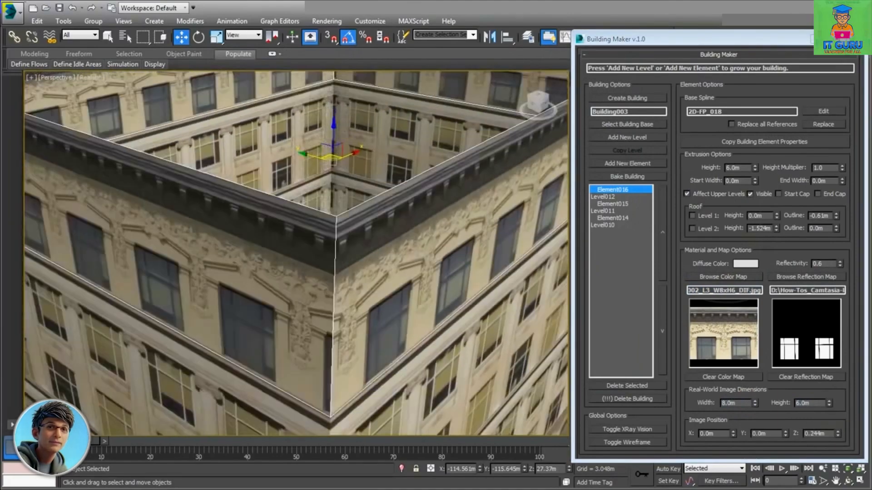
pyautogui.moveTo(432, 204); pyautogui.dragTo(375, 290, button='middle')
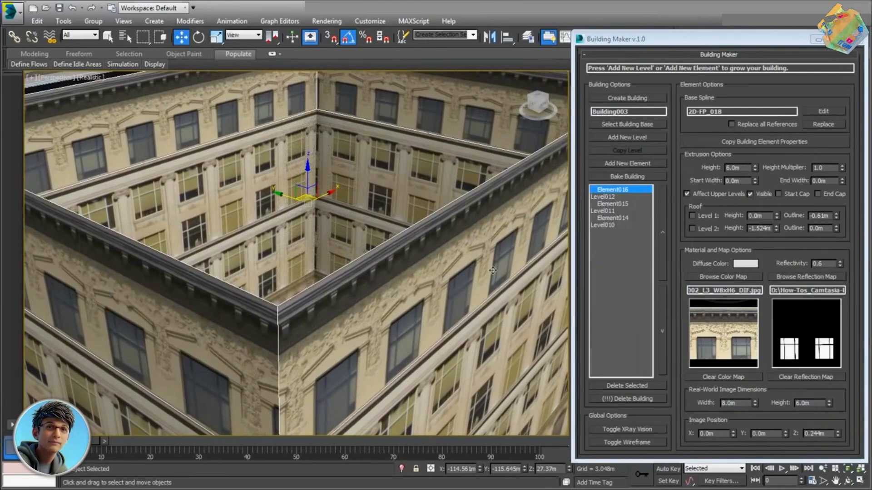
pyautogui.click(693, 217)
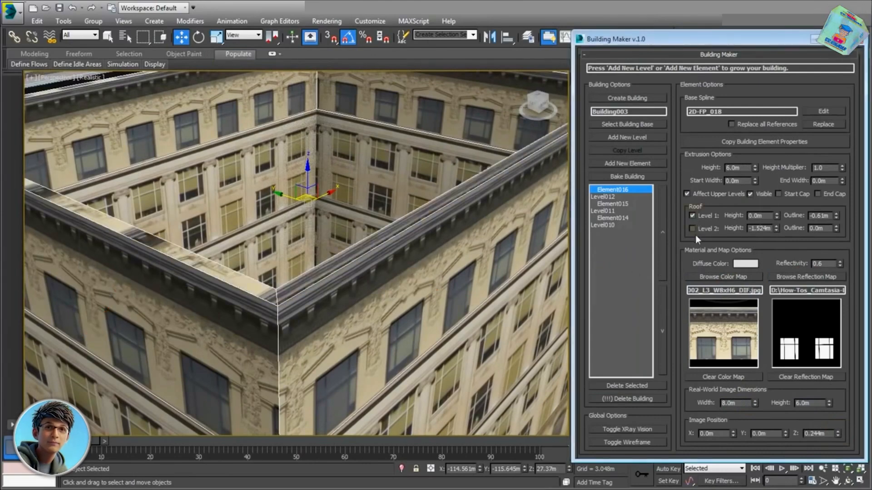
pyautogui.click(693, 229)
pyautogui.moveTo(482, 269)
pyautogui.mouseDown(button='middle')
pyautogui.moveTo(468, 275)
pyautogui.moveTo(499, 285)
pyautogui.moveTo(487, 270)
pyautogui.mouseUp(button='middle')
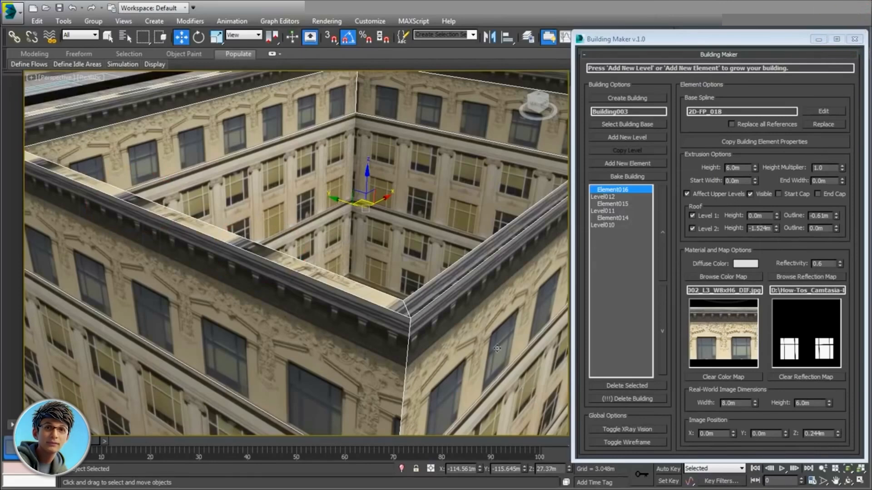
pyautogui.scroll(5, 413, 354)
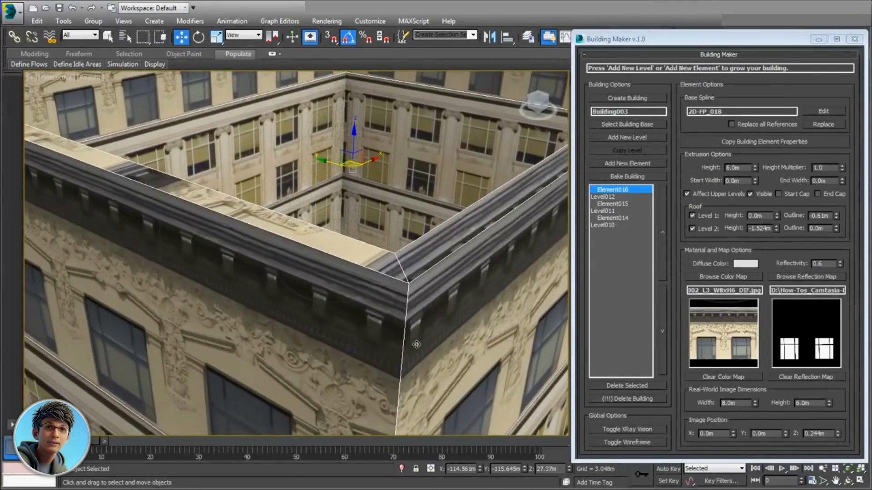
pyautogui.moveTo(414, 355); pyautogui.dragTo(422, 350, button='middle')
pyautogui.click(701, 230)
pyautogui.click(700, 219)
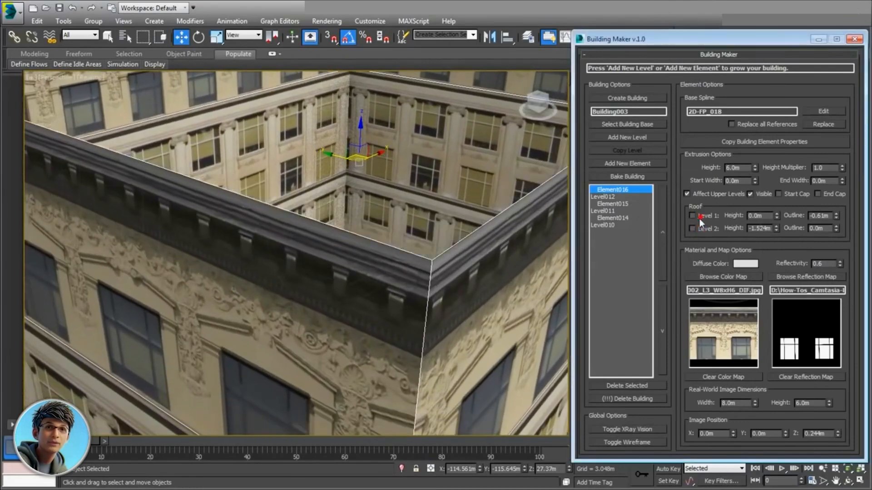
# Step: Reduce the third level's height multiplier to 0.74 so the cornice is cropped off the facade
pyautogui.keyDown('alt'); pyautogui.moveTo(505, 279); pyautogui.dragTo(460, 288, button='middle'); pyautogui.keyUp('alt')
pyautogui.moveTo(842, 167); pyautogui.dragTo(843, 183)
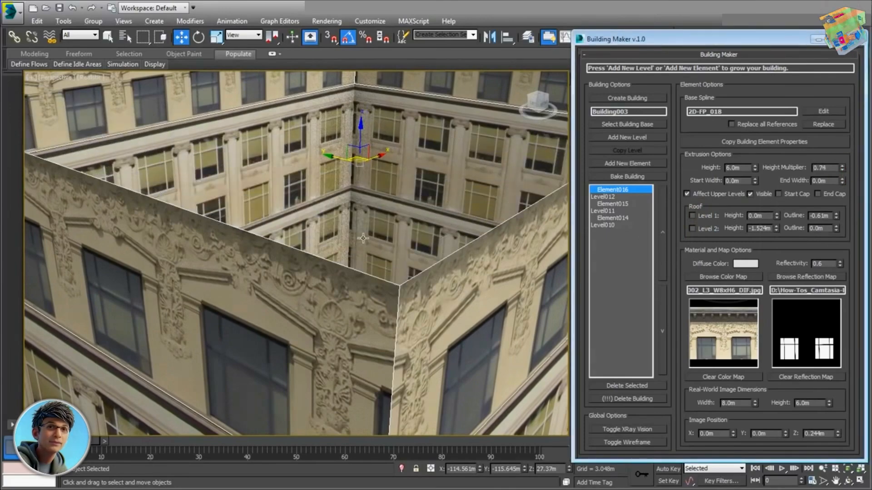
# Step: Copy Level012 to stack a duplicate of the third level on top of the building
pyautogui.scroll(-4, 389, 268)
pyautogui.moveTo(389, 268); pyautogui.dragTo(386, 271, button='middle')
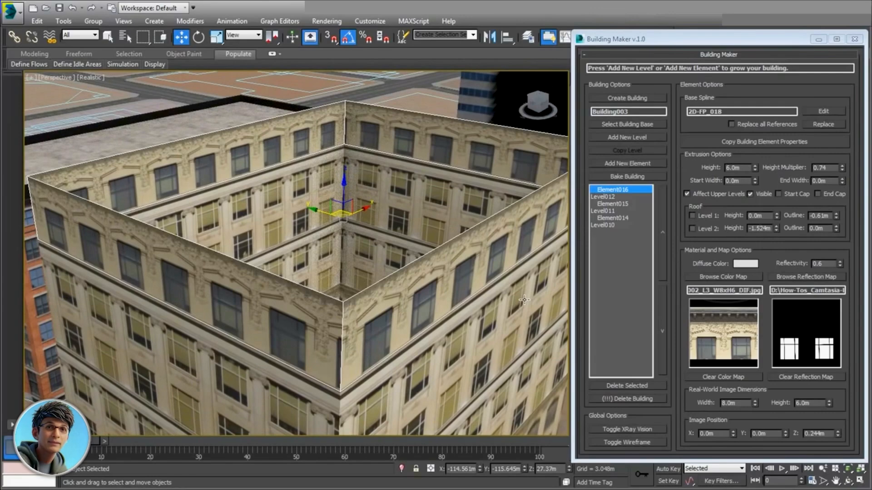
pyautogui.click(607, 197)
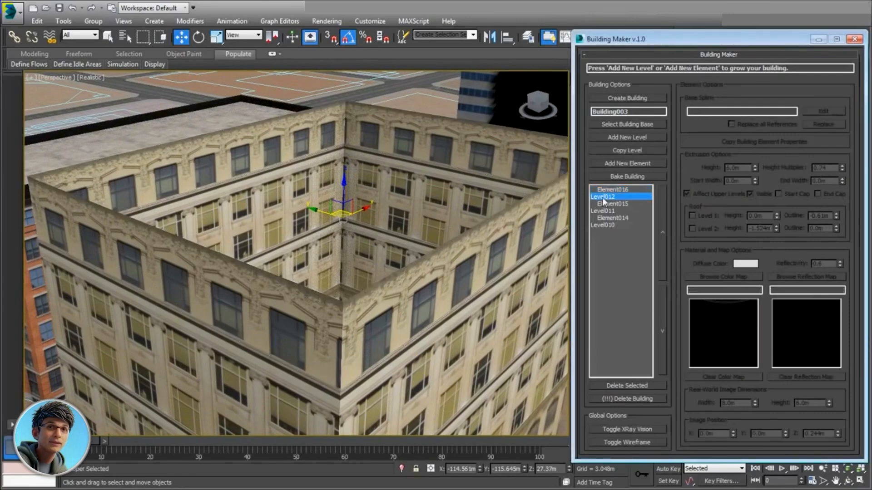
pyautogui.click(632, 155)
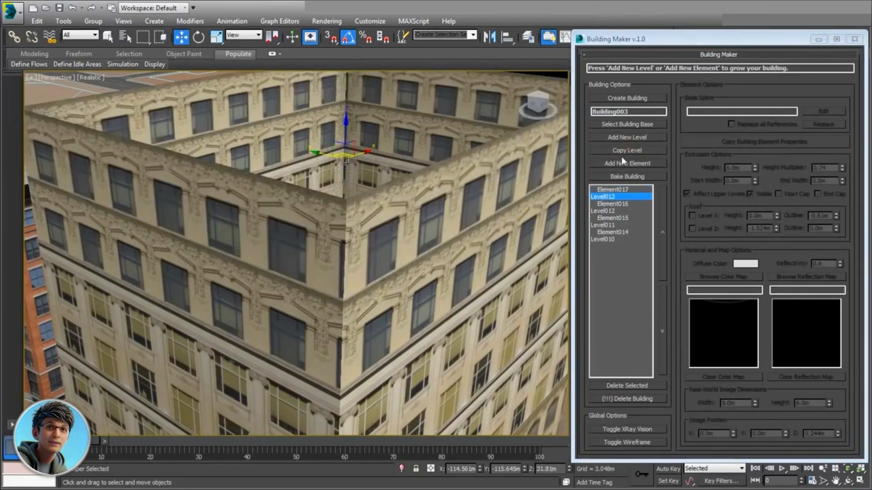
# Step: Crop the copied level's element to the cornice with a Z image position of about 1.798 m and a height multiplier of 0.24
pyautogui.click(617, 190)
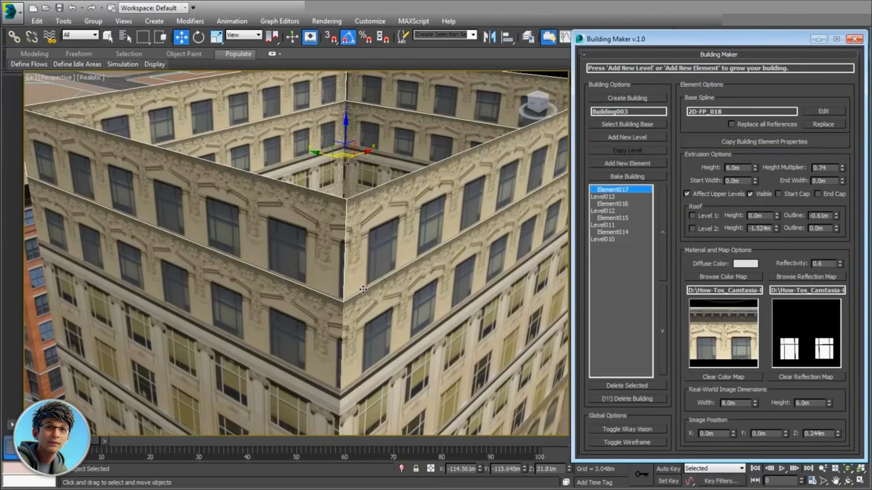
pyautogui.scroll(3, 363, 289)
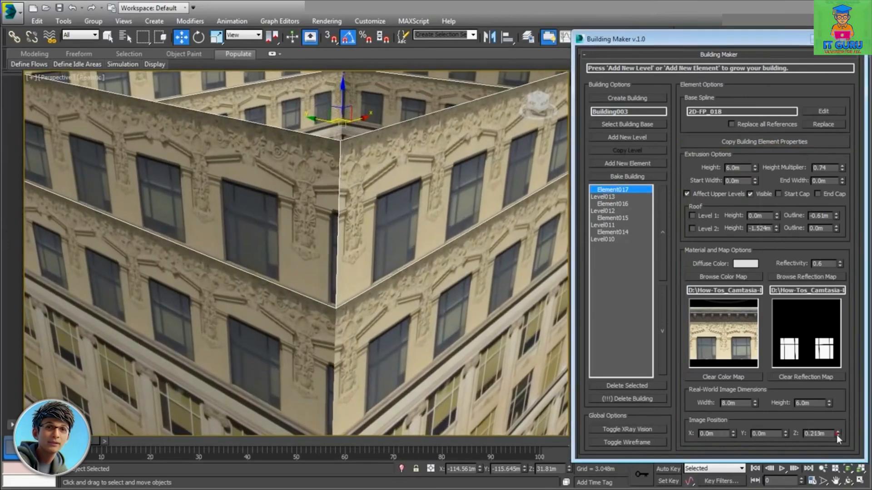
pyautogui.moveTo(837, 435); pyautogui.dragTo(836, 406)
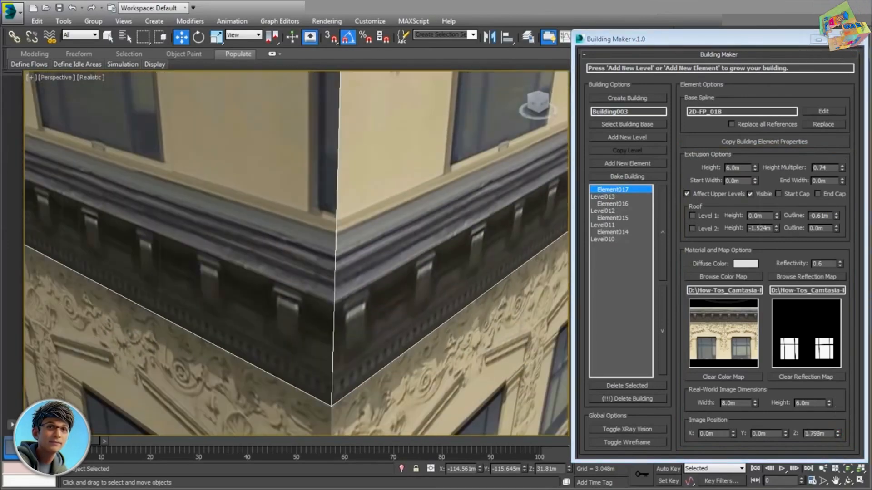
pyautogui.moveTo(842, 169); pyautogui.dragTo(843, 197)
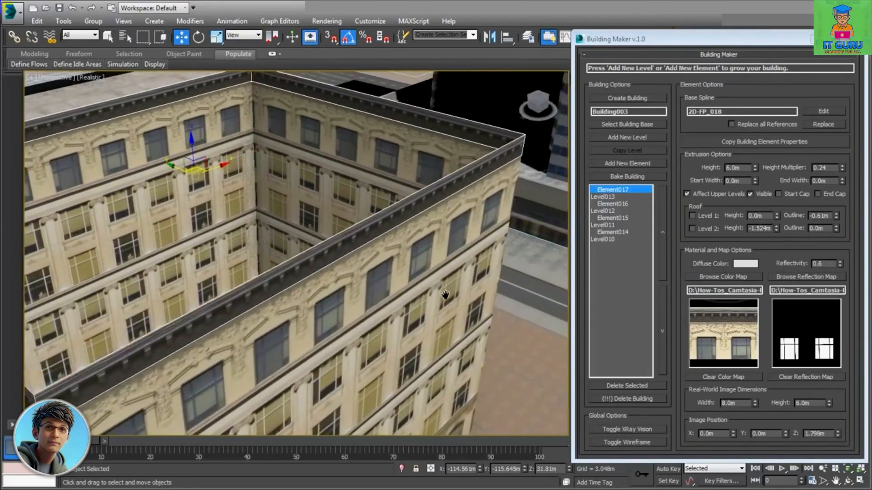
# Step: Set the cornice element's start width to 0.3 m so it projects beyond the facade
pyautogui.moveTo(445, 295); pyautogui.dragTo(459, 293, button='middle')
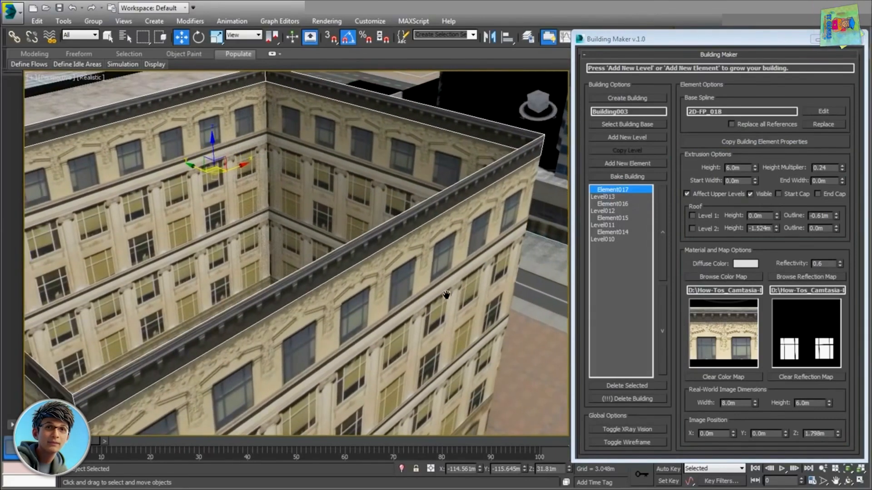
pyautogui.click(754, 179)
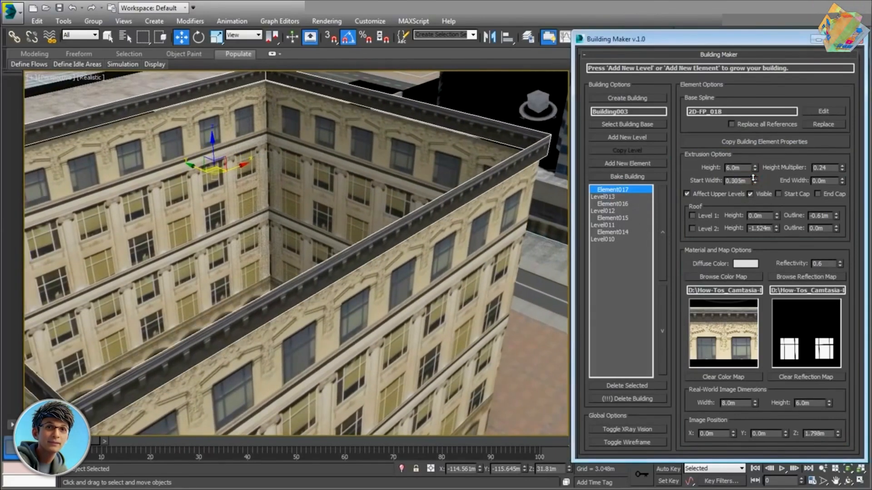
pyautogui.doubleClick(750, 180)
pyautogui.write('0.3')
pyautogui.press('Return')
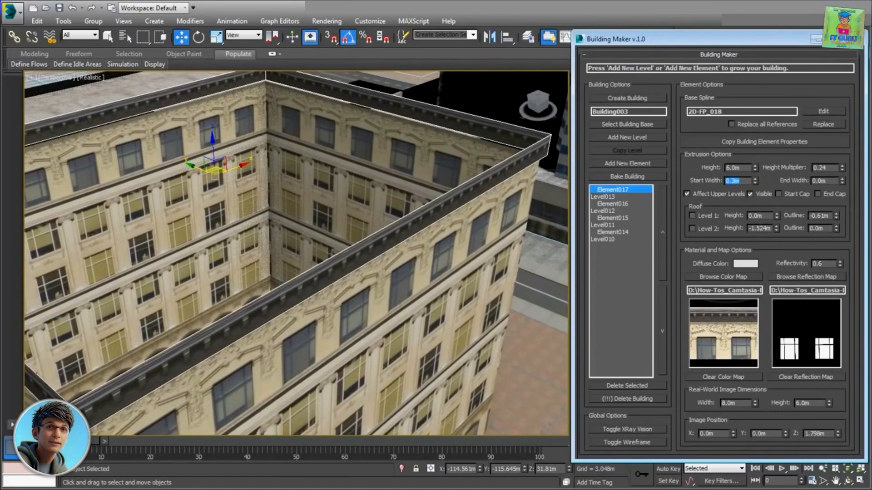
# Step: Try the Start Cap option on the cornice element, check the gap beneath it, and turn the cap off again
pyautogui.keyDown('alt'); pyautogui.moveTo(469, 164); pyautogui.dragTo(311, 313, button='middle'); pyautogui.keyUp('alt')
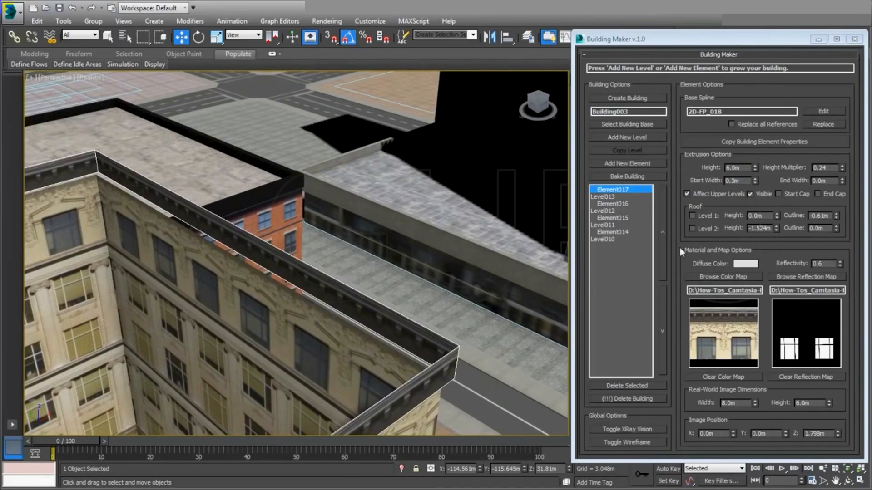
pyautogui.click(783, 195)
pyautogui.scroll(6, 257, 301)
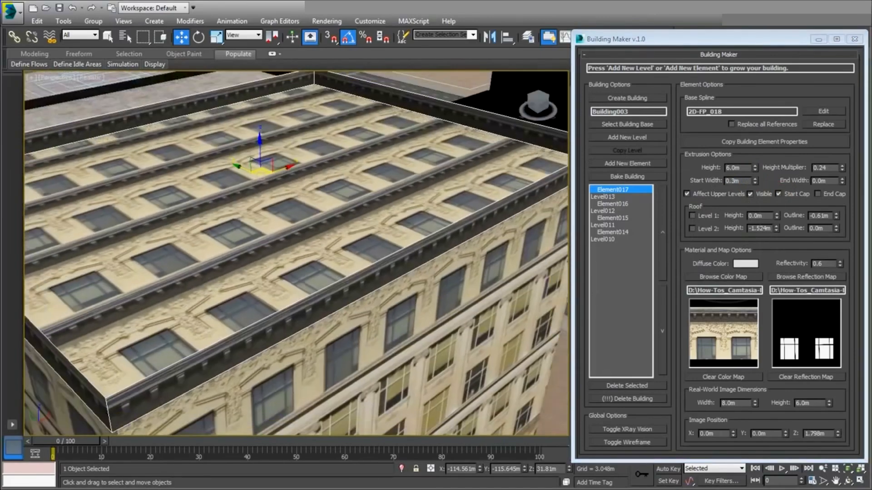
pyautogui.keyDown('alt'); pyautogui.moveTo(348, 172); pyautogui.dragTo(348, 245, button='middle'); pyautogui.keyUp('alt')
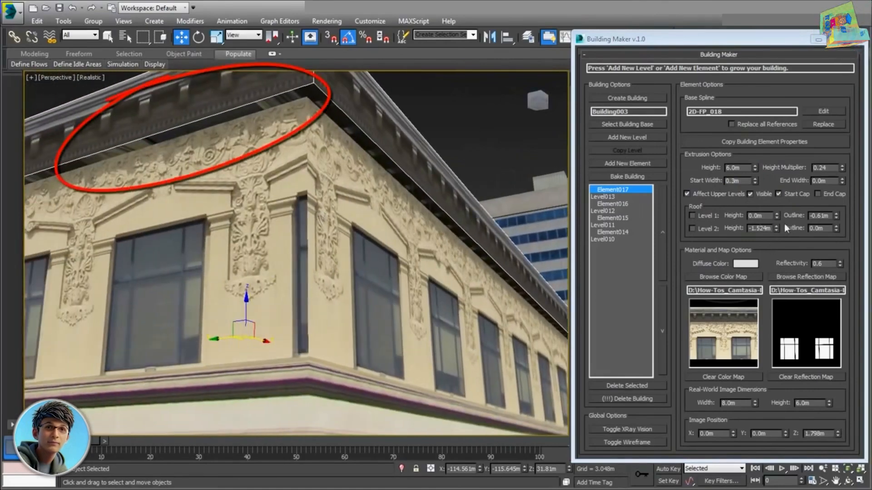
pyautogui.click(779, 194)
pyautogui.click(787, 196)
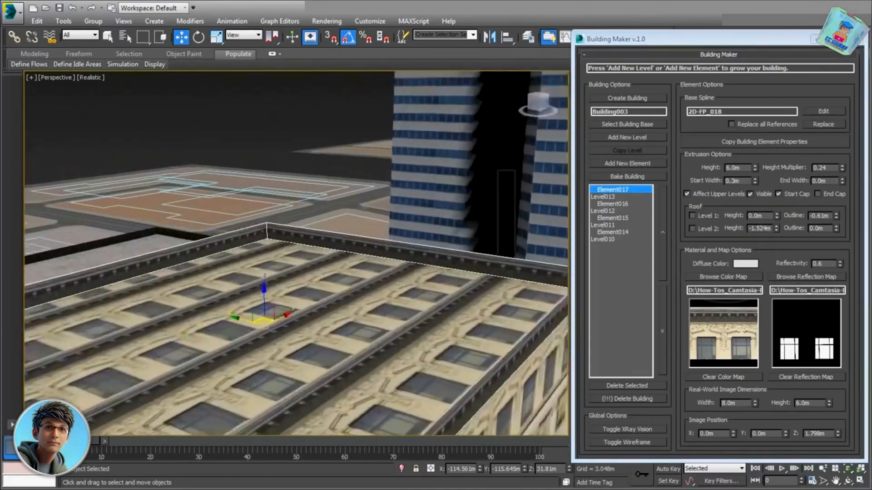
pyautogui.moveTo(317, 317)
pyautogui.keyDown('alt'); pyautogui.mouseDown(button='middle')
pyautogui.moveTo(326, 330)
pyautogui.moveTo(441, 373)
pyautogui.mouseUp(button='middle'); pyautogui.keyUp('alt')
pyautogui.scroll(3, 326, 330)
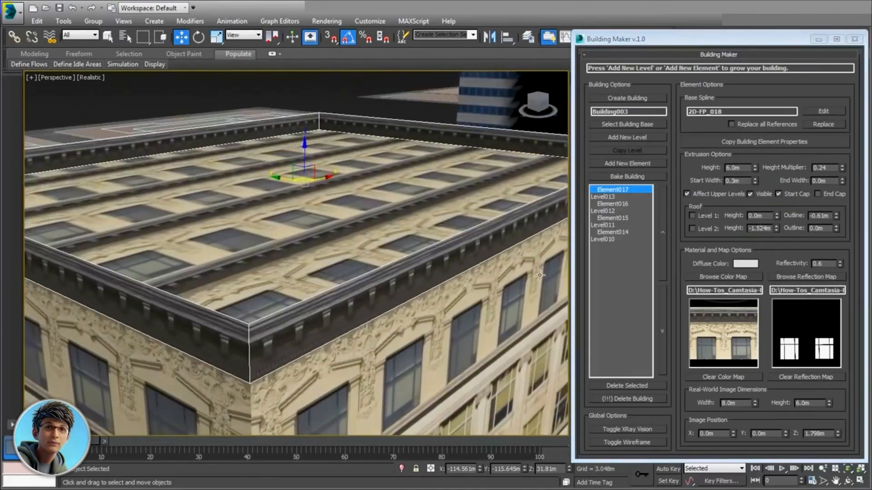
pyautogui.click(788, 194)
# Step: Add an element to the top level from base spline 2D-FP_018 with a 0.3 m start width, End Cap enabled and height multiplier 0
pyautogui.keyDown('alt'); pyautogui.moveTo(441, 322); pyautogui.dragTo(442, 359, button='middle'); pyautogui.keyUp('alt')
pyautogui.click(639, 164)
pyautogui.click(383, 381)
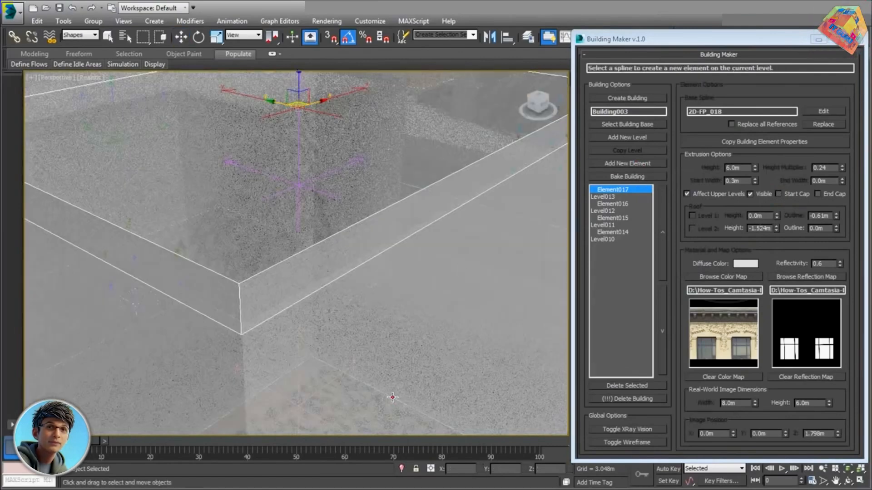
pyautogui.doubleClick(748, 182)
pyautogui.write('0.3')
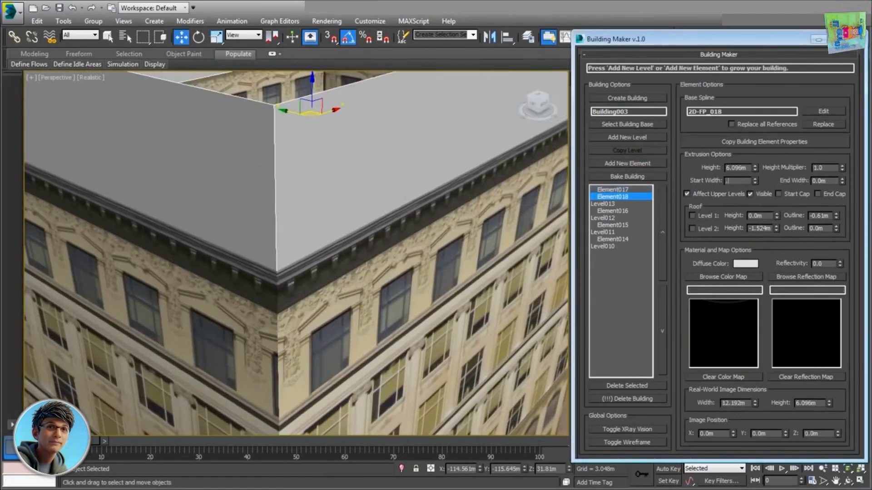
pyautogui.press('Return')
pyautogui.click(820, 194)
pyautogui.rightClick(843, 168)
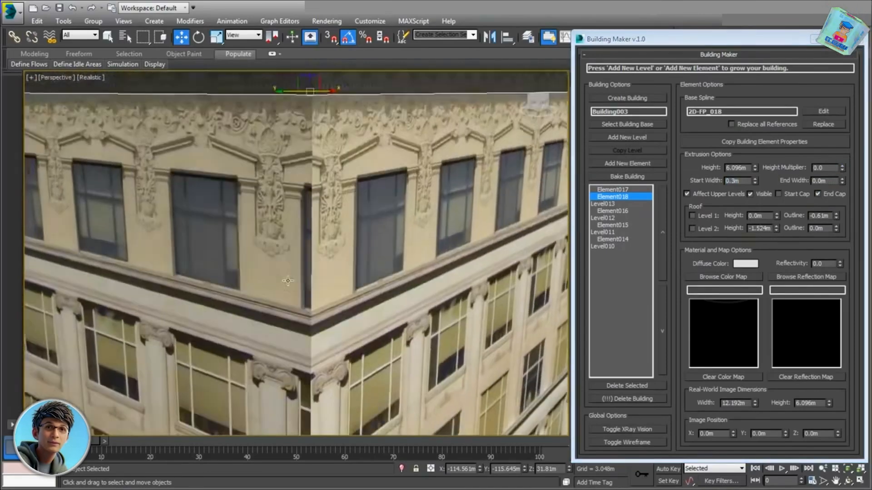
# Step: Set the flat cap element's diffuse color by sampling the dark band on the underside of the cornice
pyautogui.keyDown('alt'); pyautogui.moveTo(287, 281); pyautogui.dragTo(308, 267, button='middle'); pyautogui.keyUp('alt')
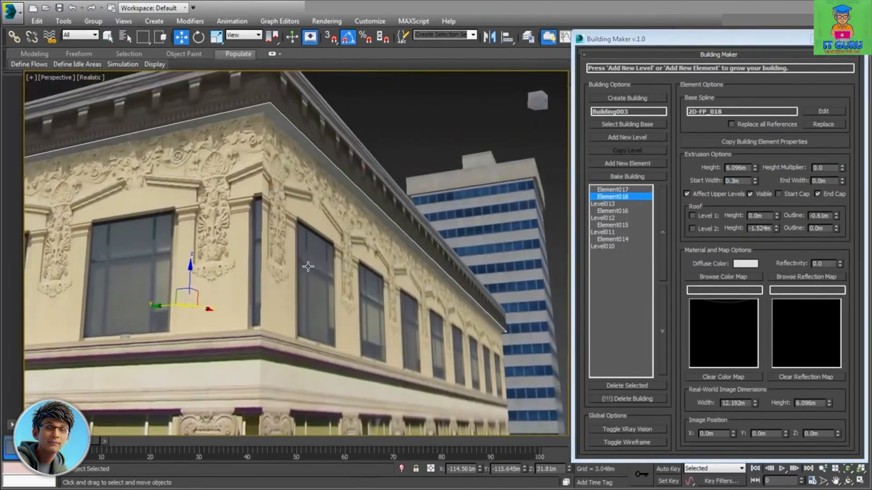
pyautogui.click(742, 265)
pyautogui.click(200, 139)
pyautogui.moveTo(132, 108); pyautogui.dragTo(131, 111)
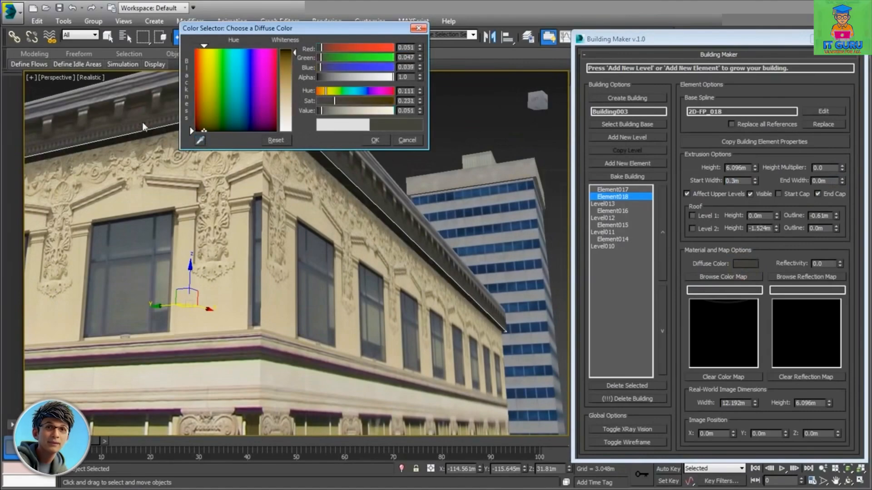
pyautogui.click(375, 141)
pyautogui.keyDown('alt'); pyautogui.moveTo(363, 214); pyautogui.dragTo(330, 282, button='middle'); pyautogui.keyUp('alt')
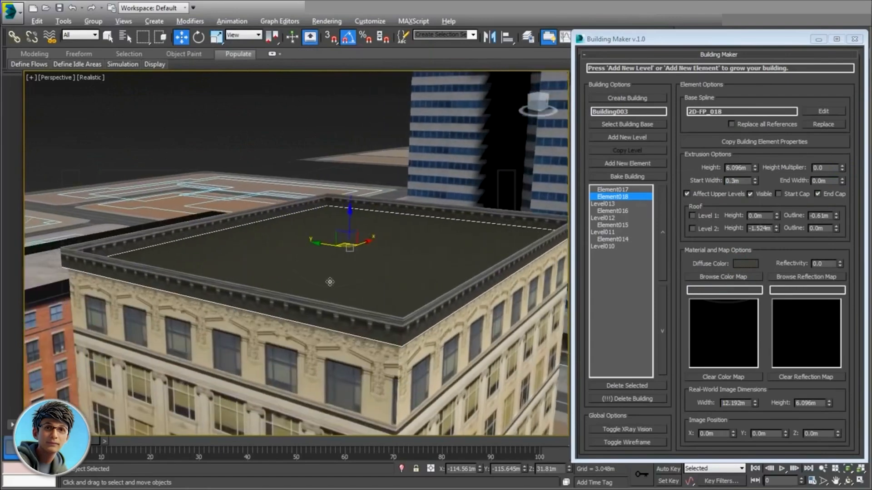
pyautogui.scroll(5, 373, 311)
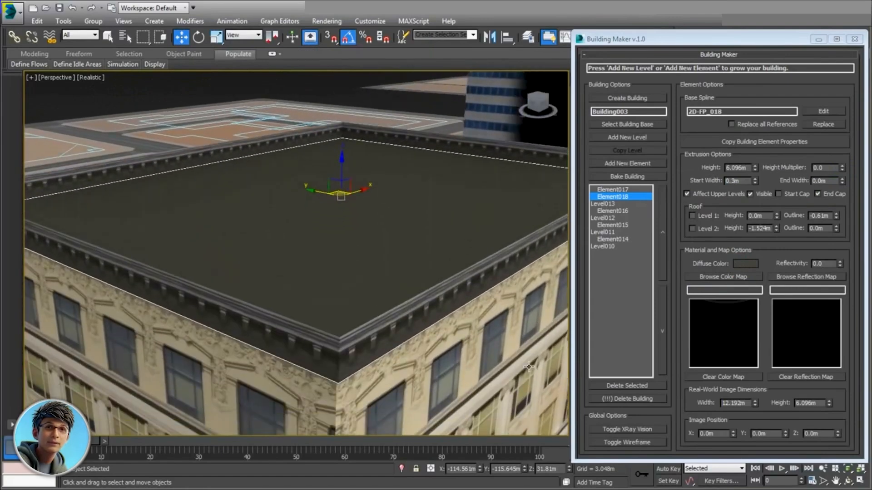
# Step: Add another element to the top level from the building's base spline and copy the cornice element's properties onto it
pyautogui.click(613, 189)
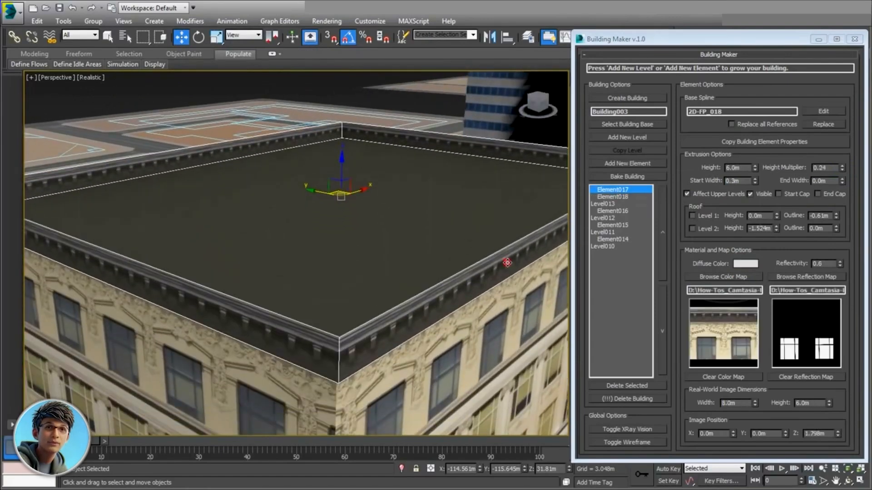
pyautogui.click(626, 162)
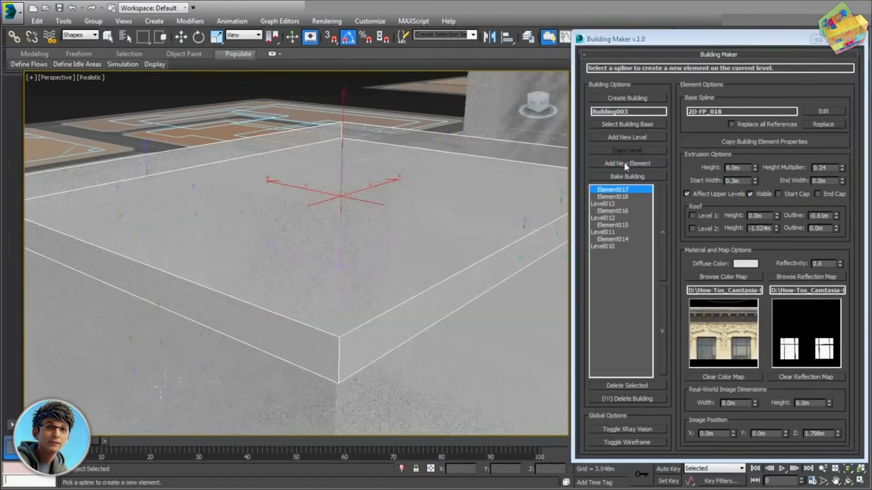
pyautogui.click(388, 366)
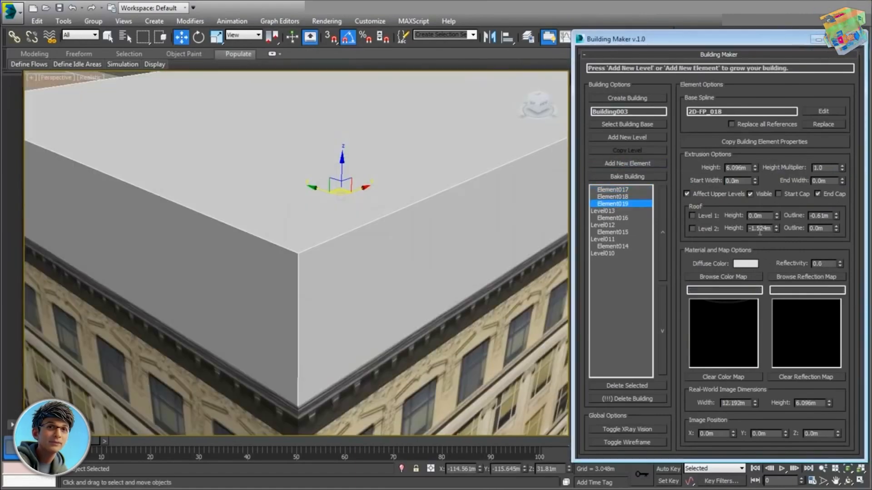
pyautogui.click(751, 142)
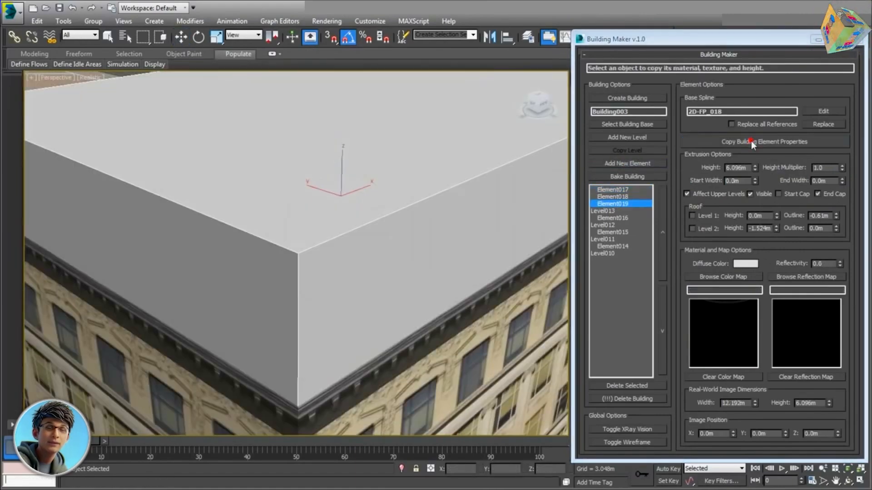
pyautogui.click(471, 305)
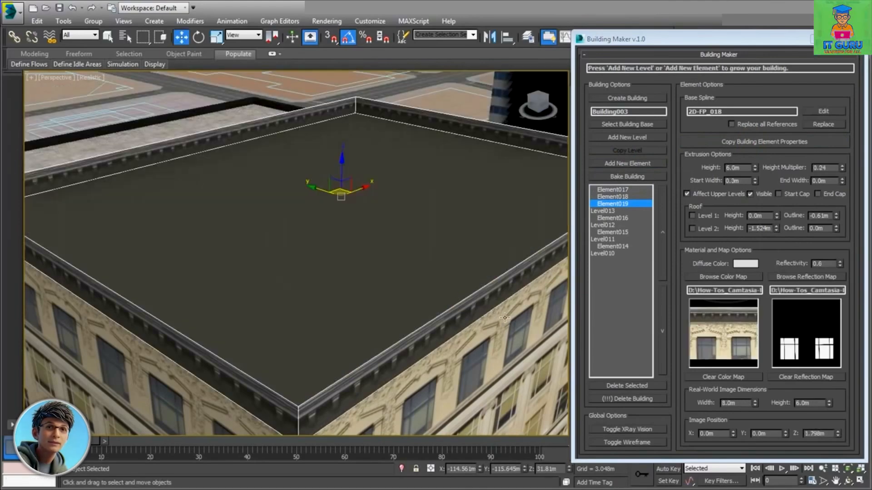
# Step: Clear the new element's color and reflection maps and reset its start width to 0 m
pyautogui.click(732, 376)
pyautogui.click(808, 378)
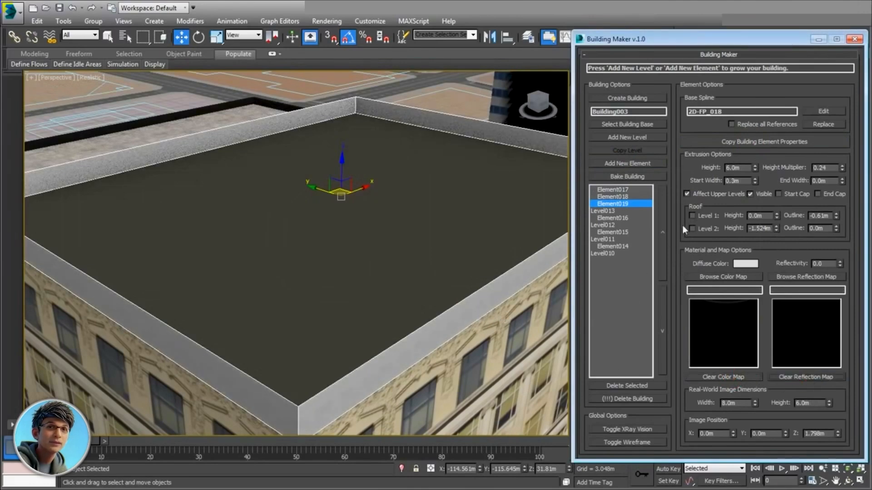
pyautogui.rightClick(754, 182)
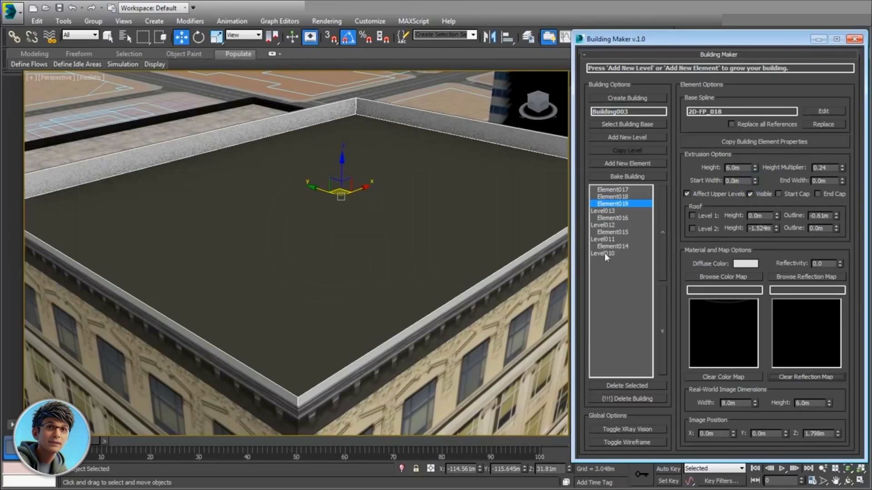
pyautogui.moveTo(359, 367); pyautogui.dragTo(326, 363, button='middle')
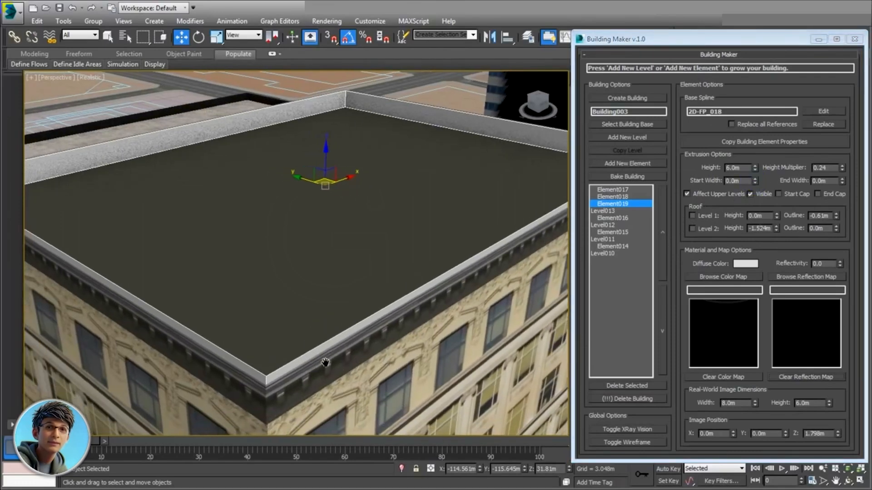
# Step: Enable Roof Level 1 on the parapet element with an outline of 0.3 m
pyautogui.click(699, 217)
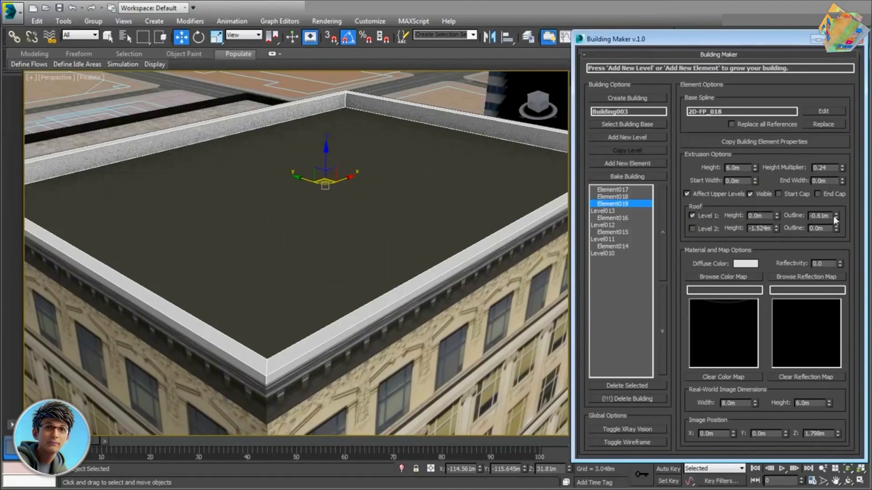
pyautogui.doubleClick(815, 217)
pyautogui.write('0.3')
pyautogui.press('Return')
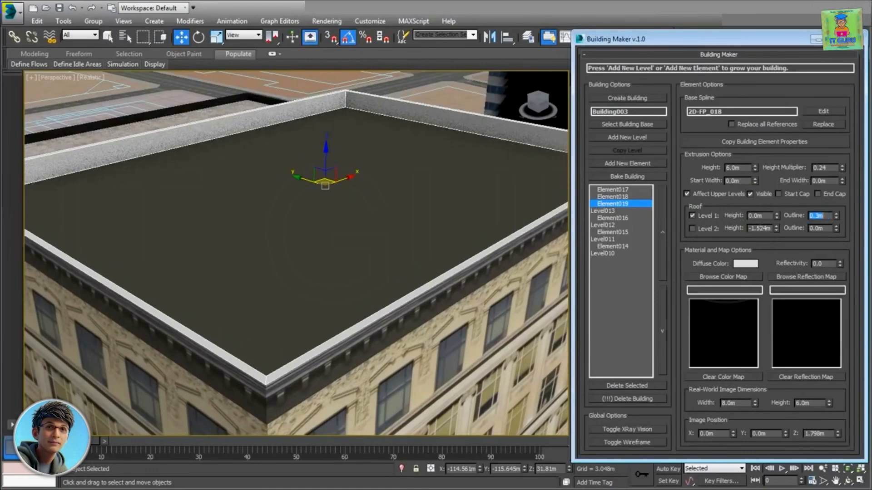
# Step: Set the parapet element's diffuse color by sampling a dark tone from the cornice edge at the roof corner
pyautogui.moveTo(436, 294); pyautogui.dragTo(207, 375, button='middle')
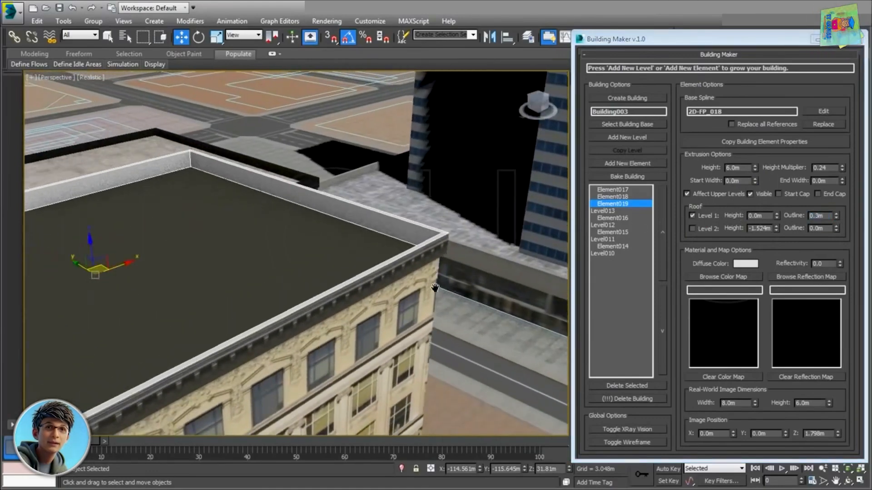
pyautogui.scroll(4, 297, 253)
pyautogui.moveTo(454, 240); pyautogui.dragTo(440, 266, button='middle')
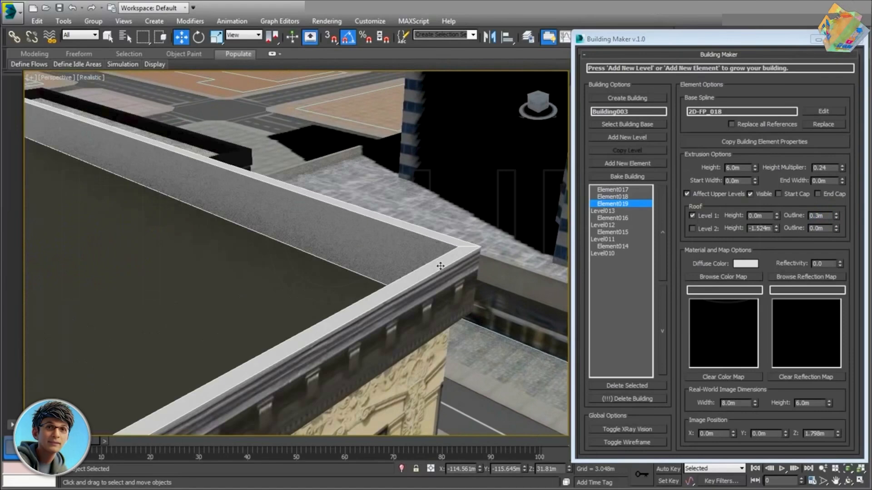
pyautogui.click(745, 263)
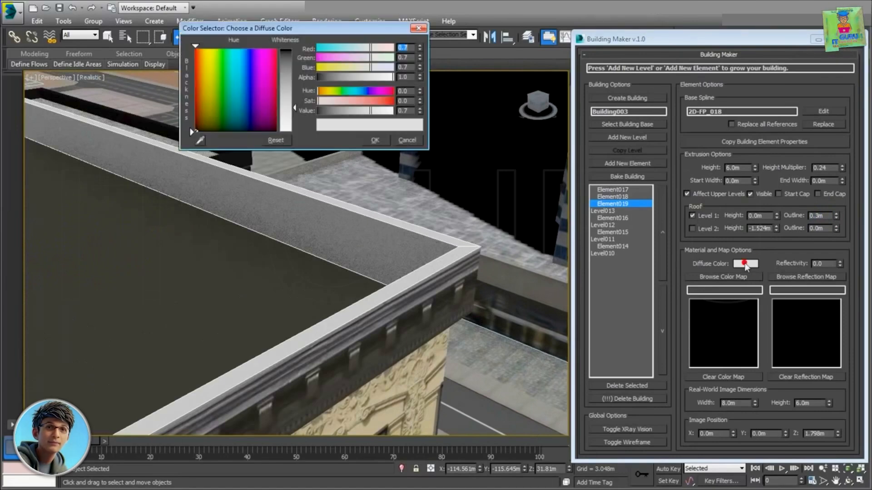
pyautogui.click(199, 140)
pyautogui.click(397, 294)
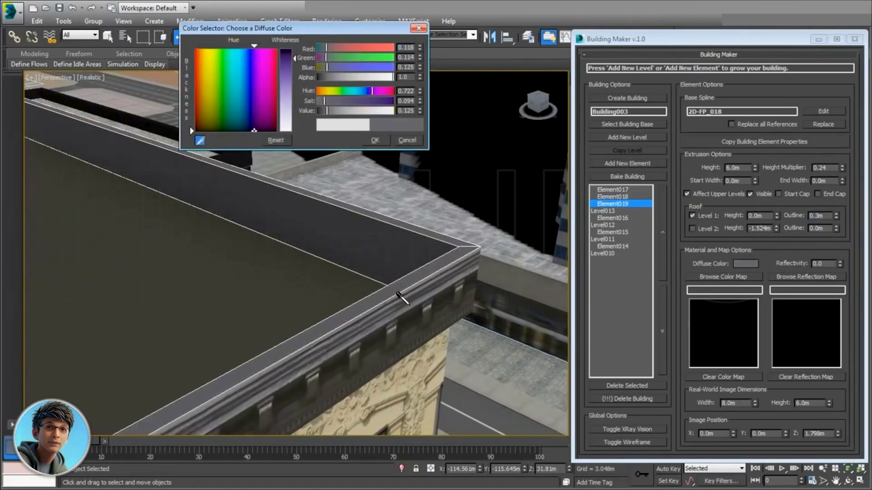
pyautogui.click(397, 294)
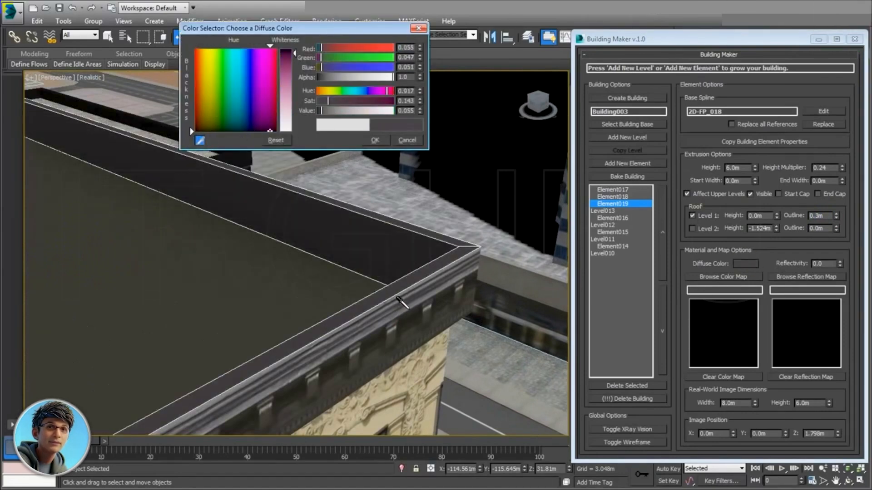
pyautogui.click(374, 141)
# Step: Set the parapet element's start width to -0.2 m and its Roof Level 1 outline to 0.5 m
pyautogui.scroll(-4, 290, 241)
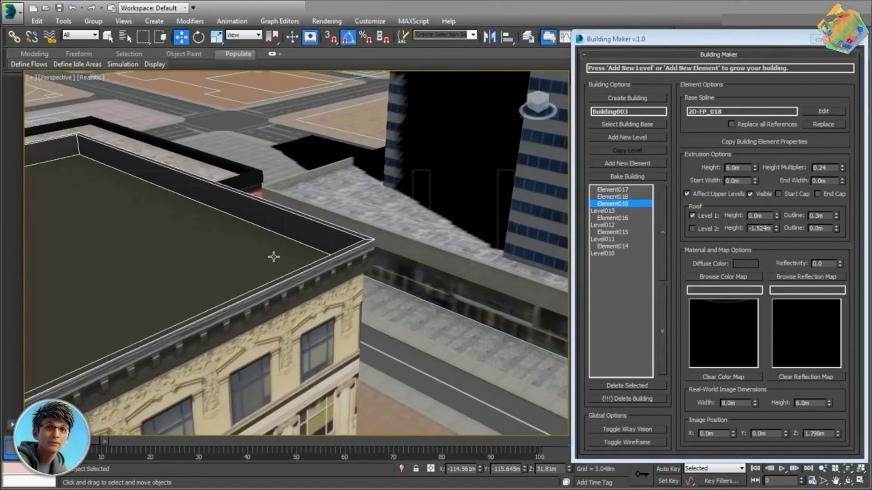
pyautogui.scroll(3, 273, 259)
pyautogui.keyDown('alt'); pyautogui.moveTo(328, 290); pyautogui.dragTo(339, 262, button='middle'); pyautogui.keyUp('alt')
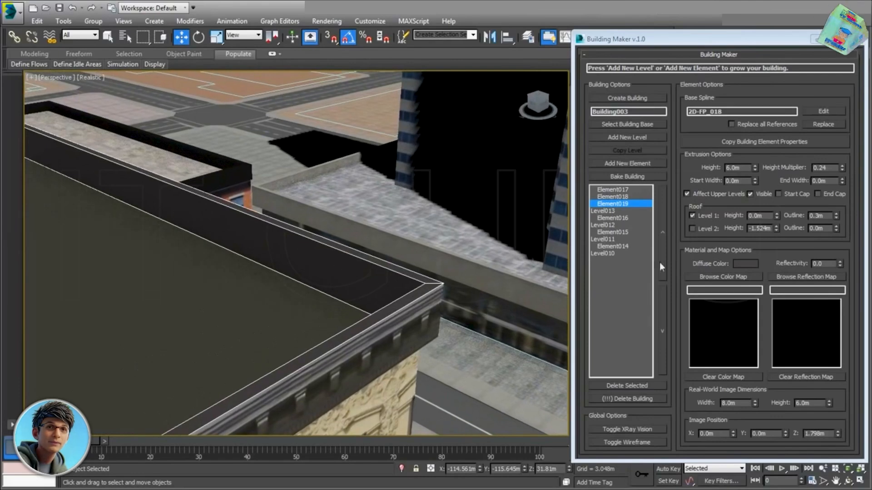
pyautogui.click(738, 181)
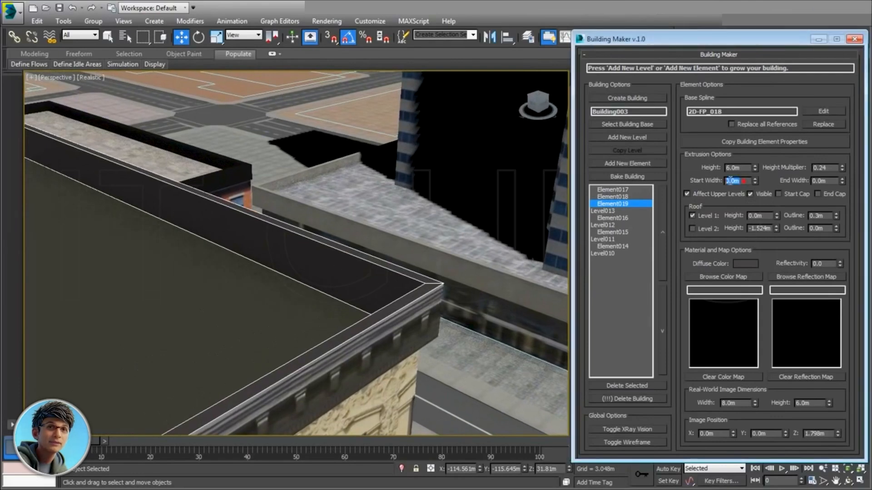
pyautogui.press('BackSpace')
pyautogui.write('-0.2')
pyautogui.press('Return')
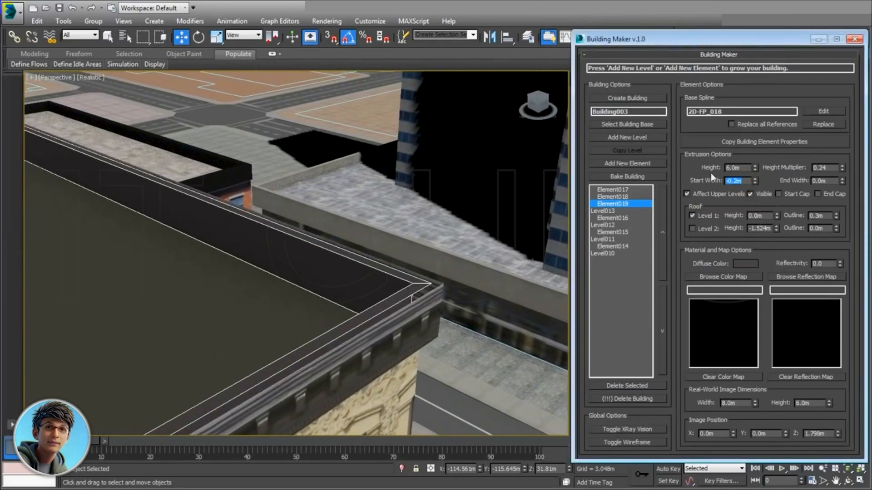
pyautogui.doubleClick(827, 217)
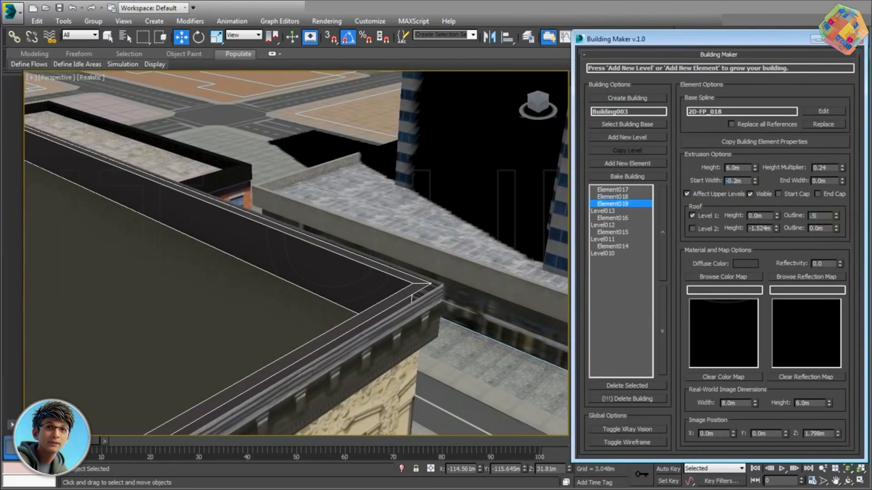
pyautogui.write('.5')
pyautogui.press('Return')
# Step: Add a roof element from the building's base spline and copy the textured roof properties from the neighbouring brick building
pyautogui.scroll(-5, 374, 153)
pyautogui.moveTo(196, 277); pyautogui.dragTo(296, 257, button='middle')
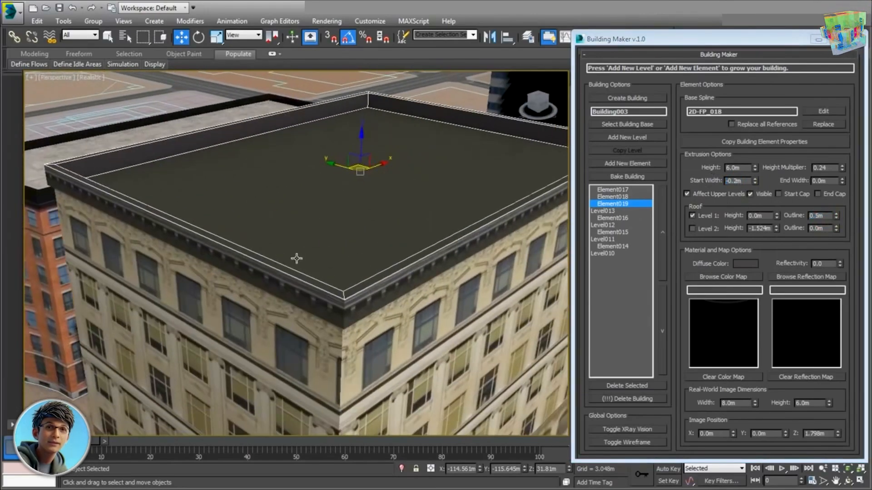
pyautogui.scroll(-4, 296, 257)
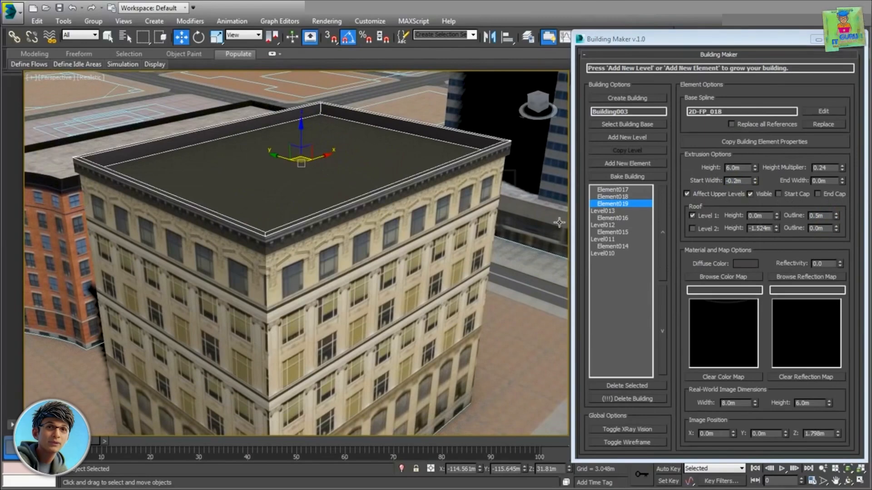
pyautogui.click(632, 162)
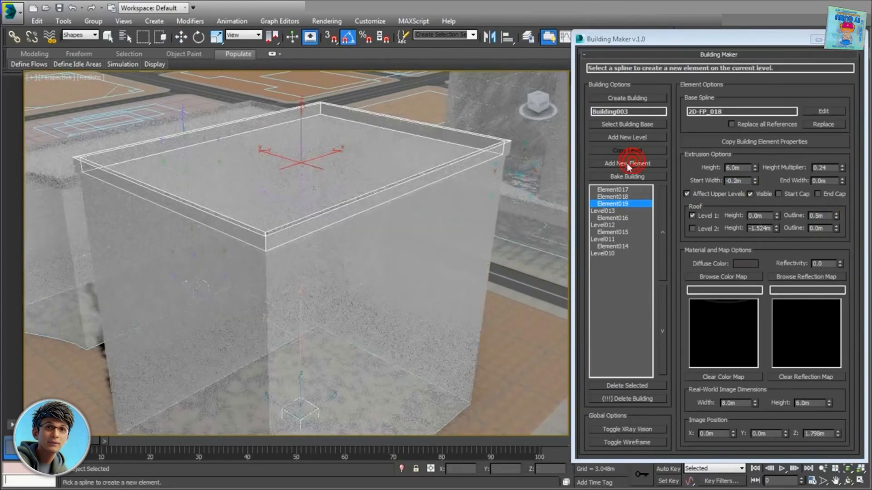
pyautogui.click(445, 425)
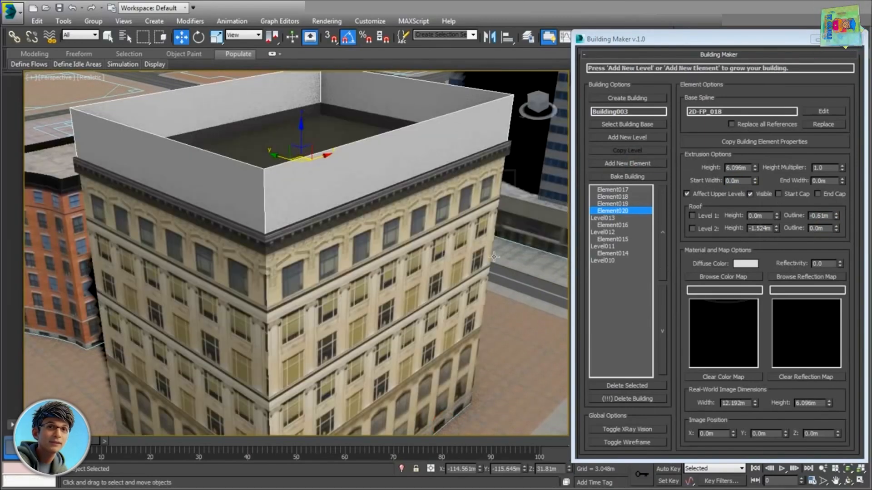
pyautogui.keyDown('alt'); pyautogui.moveTo(476, 233); pyautogui.dragTo(478, 266, button='middle'); pyautogui.keyUp('alt')
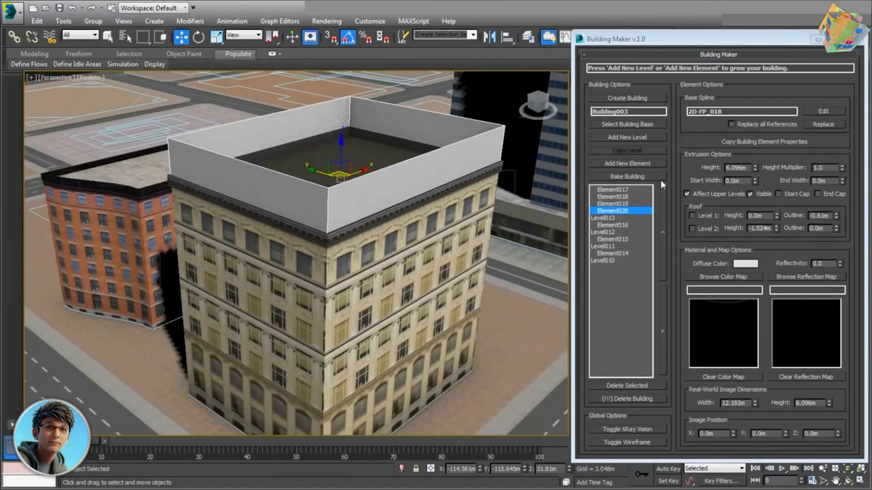
pyautogui.click(746, 142)
pyautogui.click(133, 171)
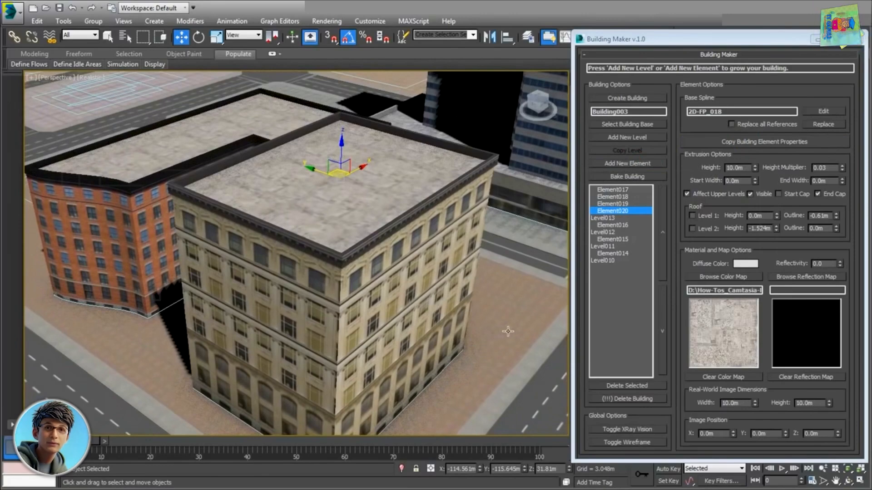
pyautogui.moveTo(504, 254); pyautogui.dragTo(483, 282, button='middle')
pyautogui.scroll(-4, 479, 269)
pyautogui.moveTo(476, 313); pyautogui.dragTo(459, 337, button='middle')
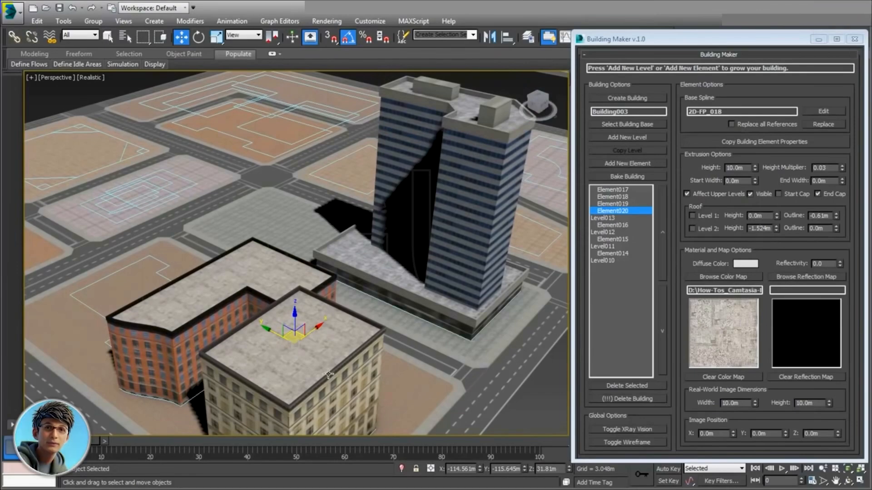
pyautogui.scroll(2, 328, 375)
pyautogui.moveTo(326, 384); pyautogui.dragTo(367, 356, button='middle')
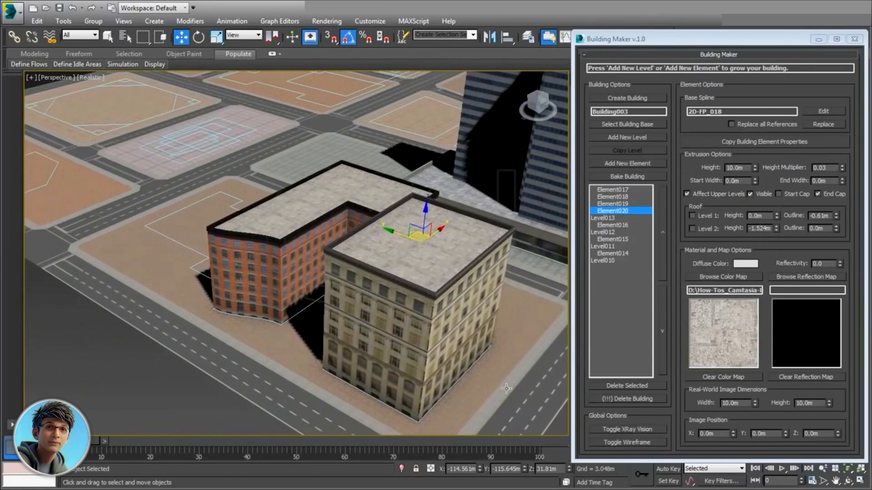
# Step: Replace the stone building's footprint, including all references, with the stepped spline 2D-FP_004
pyautogui.click(437, 339)
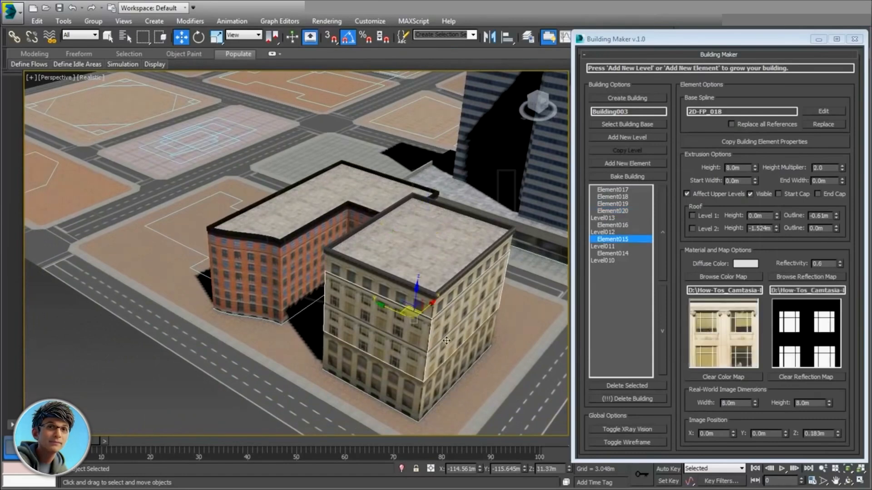
pyautogui.click(733, 125)
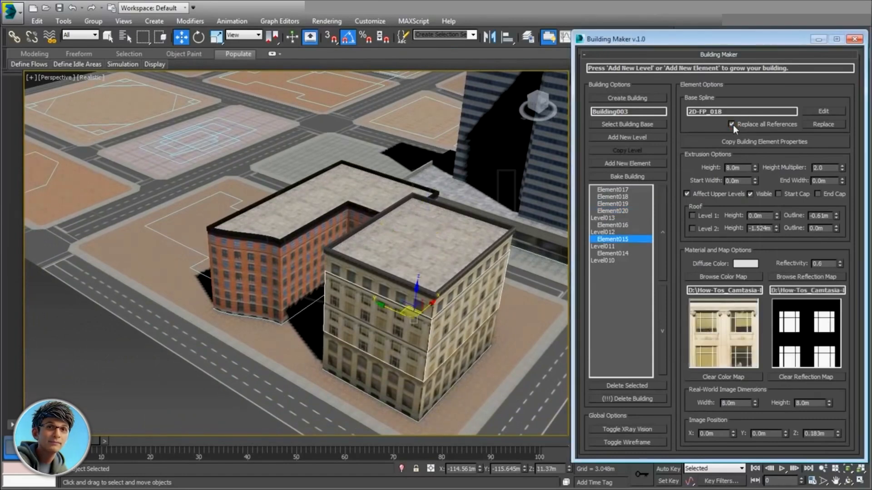
pyautogui.click(813, 124)
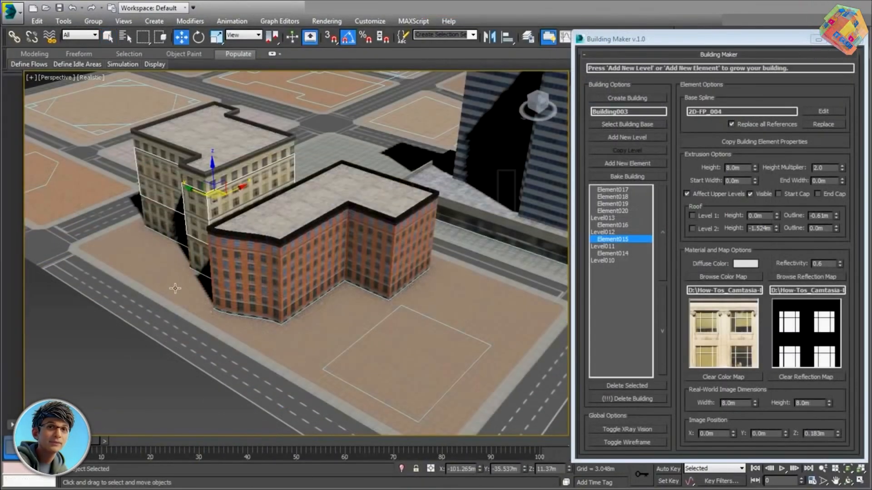
# Step: Switch the stone building's footprint to the square spline 2D-FP_018 and back to the stepped spline 2D-FP_004
pyautogui.keyDown('alt'); pyautogui.moveTo(175, 289); pyautogui.dragTo(233, 315, button='middle'); pyautogui.keyUp('alt')
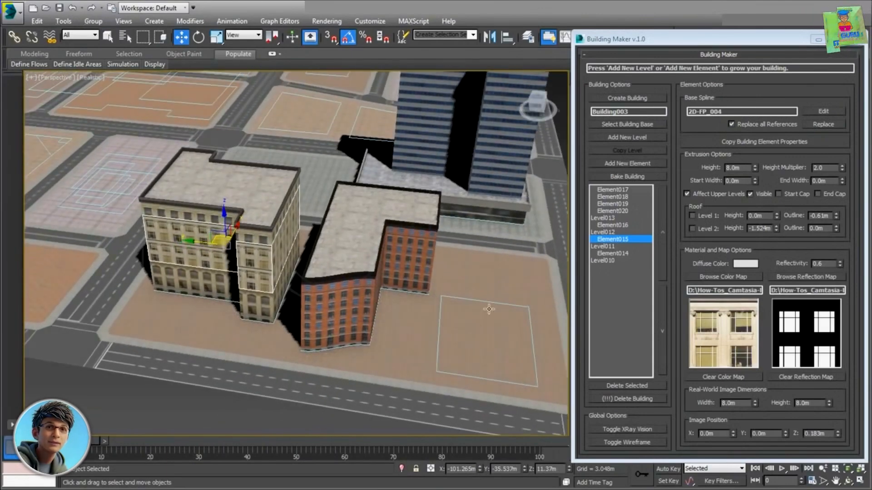
pyautogui.click(823, 124)
pyautogui.click(458, 375)
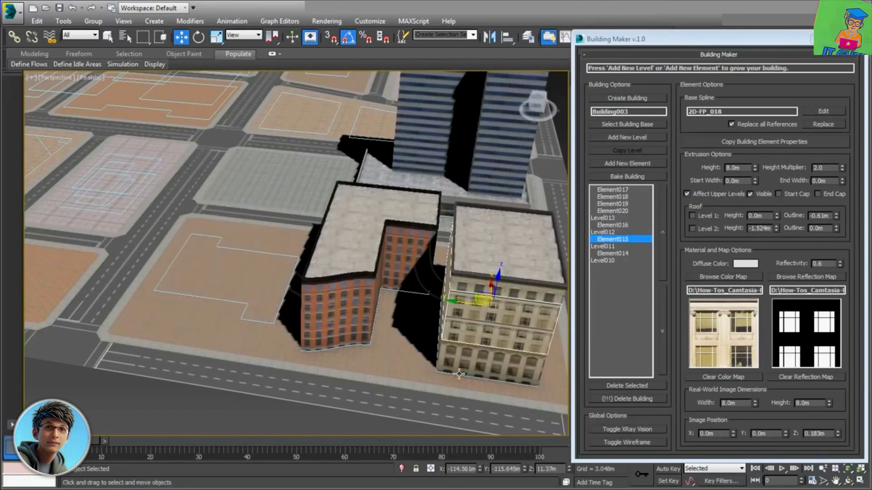
pyautogui.click(823, 125)
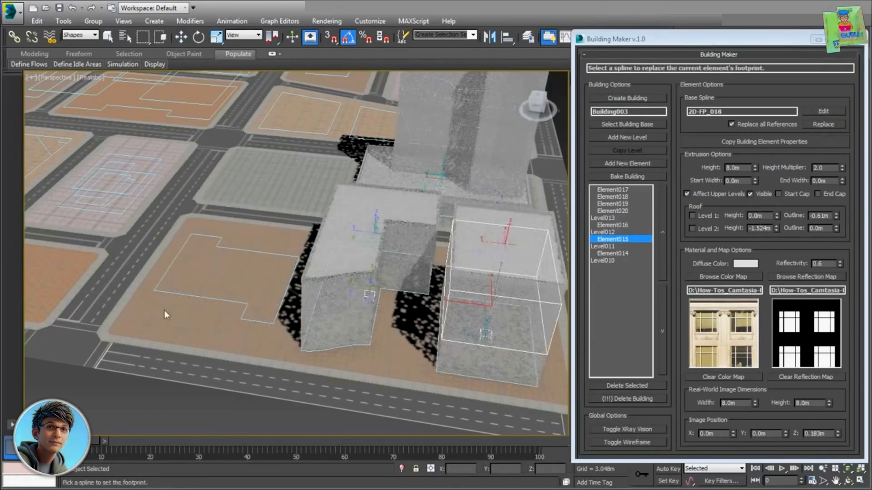
pyautogui.click(196, 296)
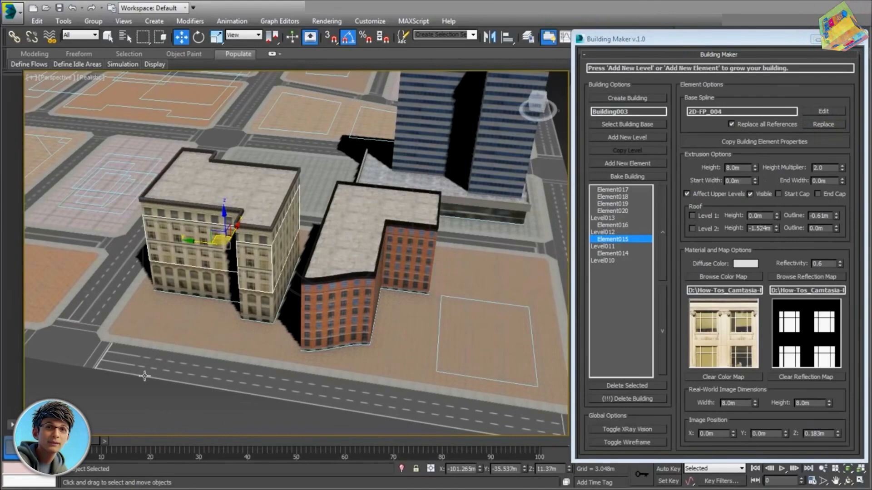
# Step: Create a new building from spline 2D-FP_015 with color map SLV_COM002_W28xH9_DIF.jpg and reflection map SLV_COM002_W28xH9_REF.jpg
pyautogui.moveTo(144, 376); pyautogui.dragTo(259, 329, button='middle')
pyautogui.moveTo(279, 169); pyautogui.dragTo(282, 290, button='middle')
pyautogui.scroll(2, 282, 309)
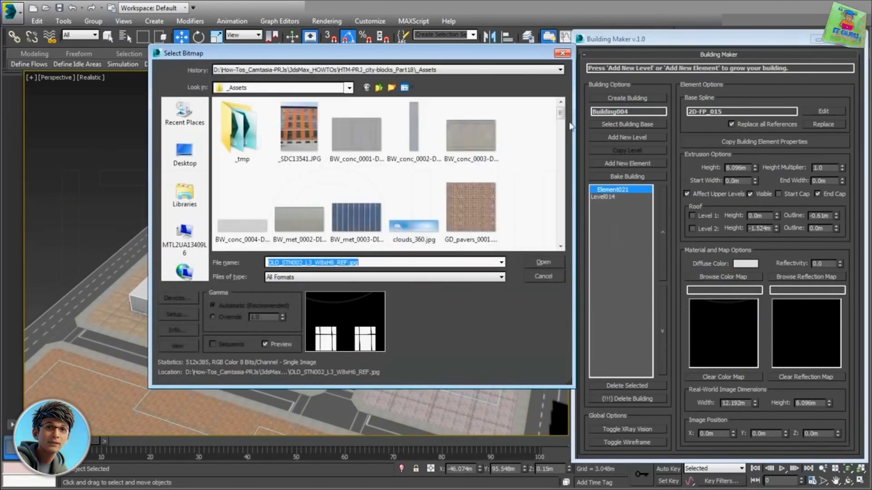
pyautogui.scroll(-10, 558, 172)
pyautogui.click(298, 131)
pyautogui.click(543, 262)
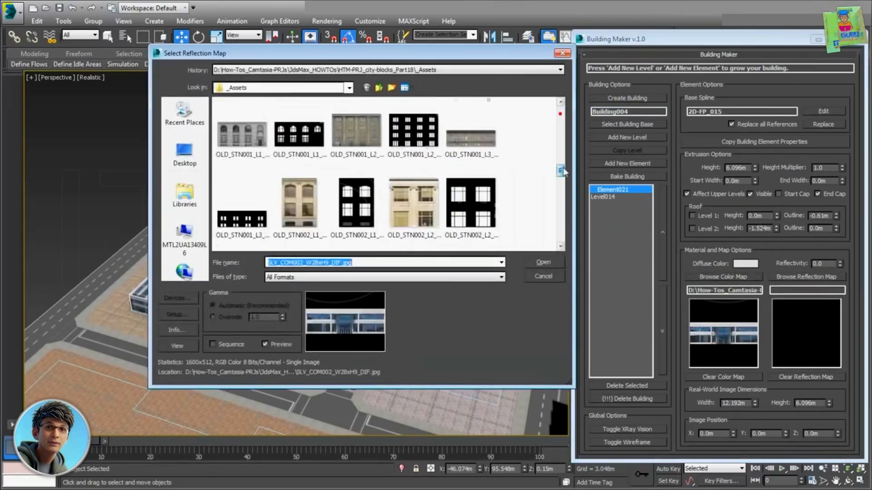
pyautogui.moveTo(563, 171); pyautogui.dragTo(563, 237)
pyautogui.click(353, 150)
pyautogui.click(543, 262)
# Step: Set the real-world image dimensions of the ground-level facade to 28 m wide and 9 m high
pyautogui.moveTo(747, 291); pyautogui.dragTo(769, 291)
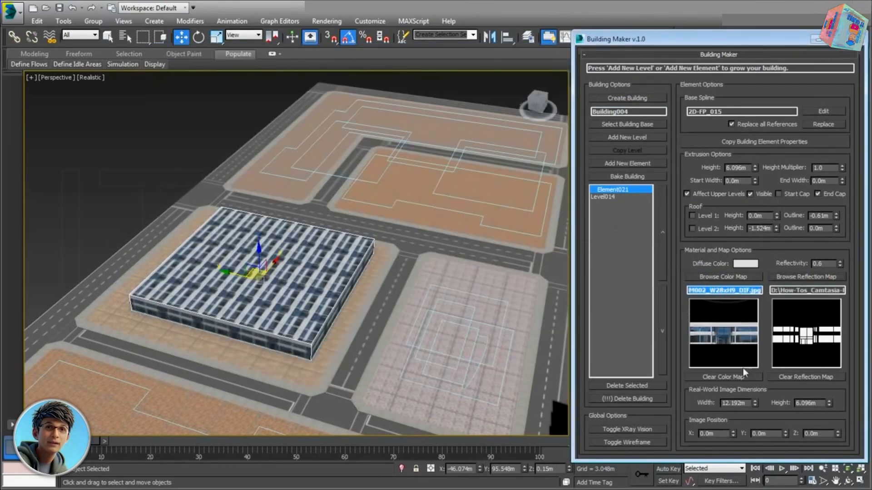
pyautogui.moveTo(748, 404); pyautogui.dragTo(676, 404)
pyautogui.write('28')
pyautogui.press('Tab')
pyautogui.write('9')
pyautogui.press('Return')
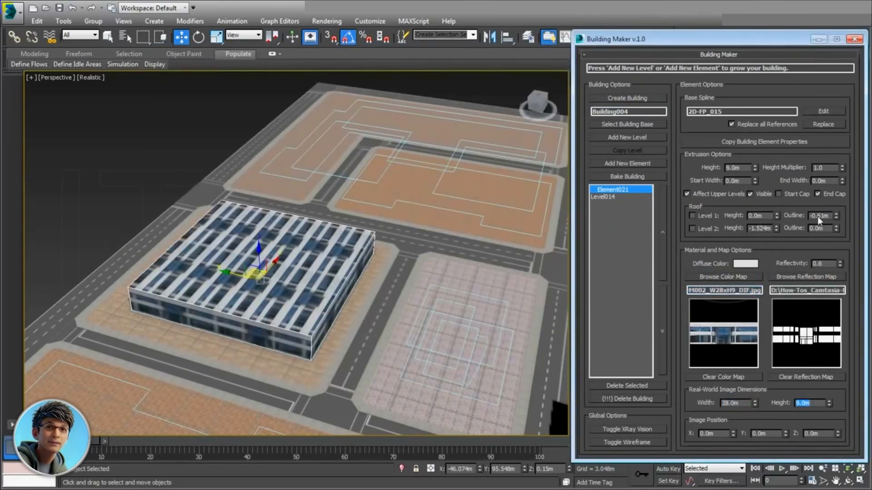
# Step: Turn off the ground level's end cap and set its start width to -1.89 m
pyautogui.click(818, 194)
pyautogui.moveTo(755, 183); pyautogui.dragTo(758, 197)
pyautogui.keyDown('alt'); pyautogui.moveTo(235, 300); pyautogui.dragTo(262, 298, button='middle'); pyautogui.keyUp('alt')
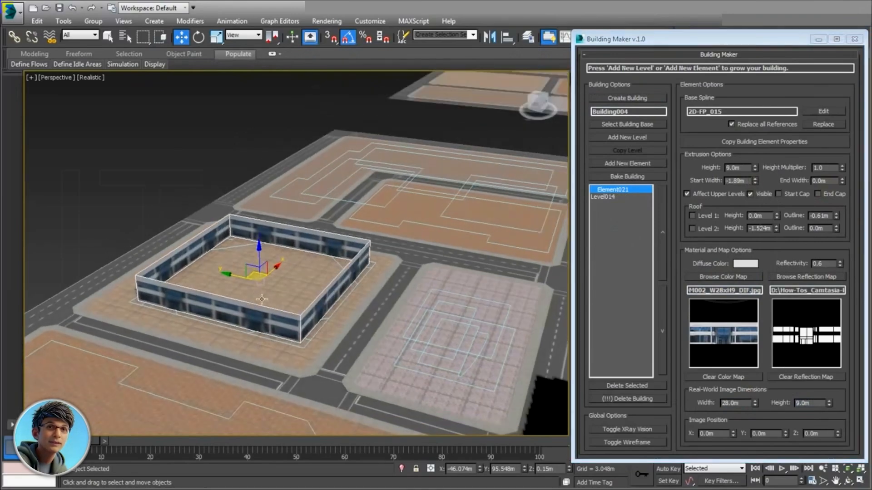
# Step: Add a level from spline 2D-FP_015 with only the start cap enabled and the BW_conc_0003 concrete color map
pyautogui.scroll(5, 261, 299)
pyautogui.click(627, 138)
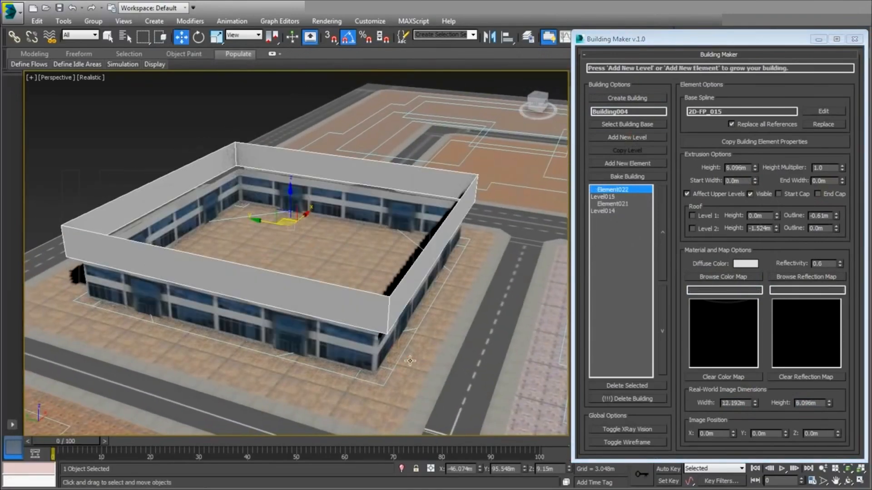
pyautogui.click(779, 194)
pyautogui.click(723, 277)
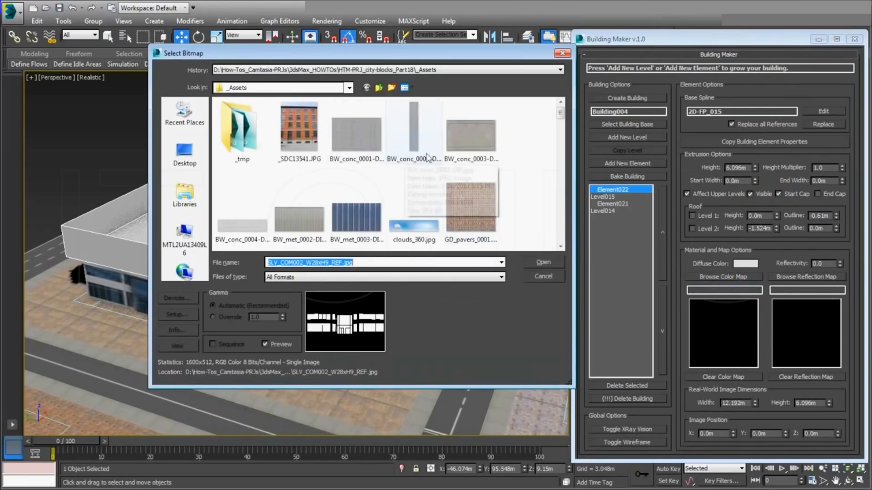
pyautogui.click(471, 136)
pyautogui.click(551, 265)
# Step: Set the concrete band's image dimensions to 9 m by 4.5 m and enable both roof levels, with Level 2 height at -2.743 m
pyautogui.write('9')
pyautogui.press('Tab')
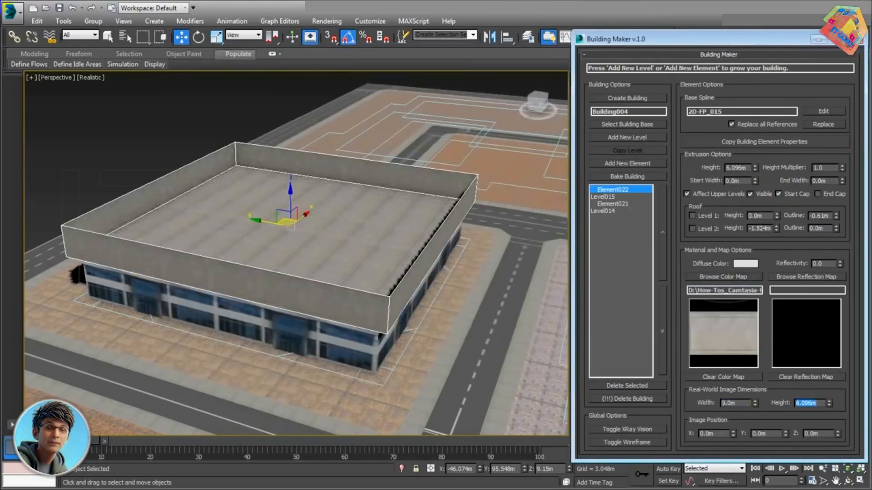
pyautogui.write('4.5')
pyautogui.press('Return')
pyautogui.click(702, 216)
pyautogui.click(700, 228)
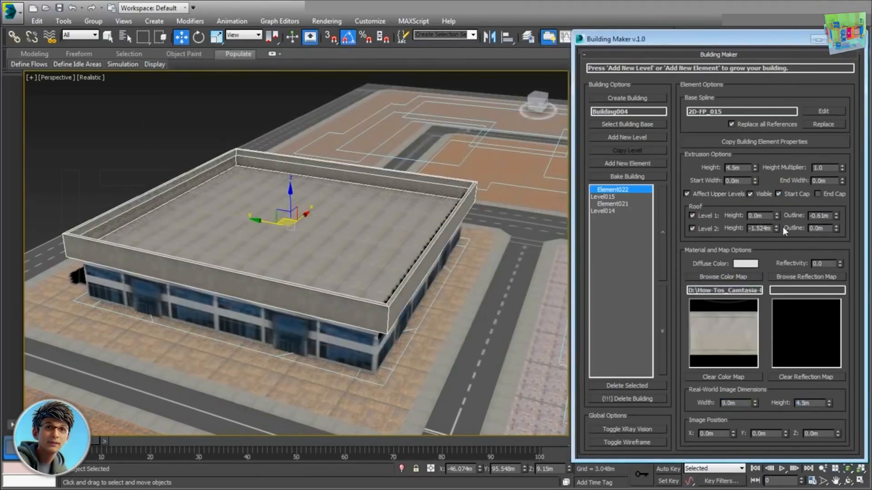
# Step: Add a roof element from spline 2D-FP_015 with only the end cap enabled and a start width of -0.305 m
pyautogui.click(632, 164)
pyautogui.click(404, 373)
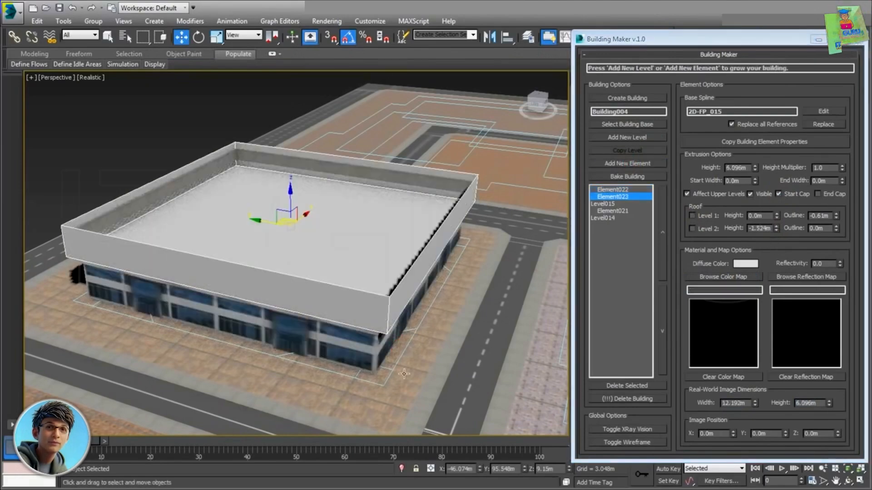
pyautogui.click(817, 193)
pyautogui.click(755, 182)
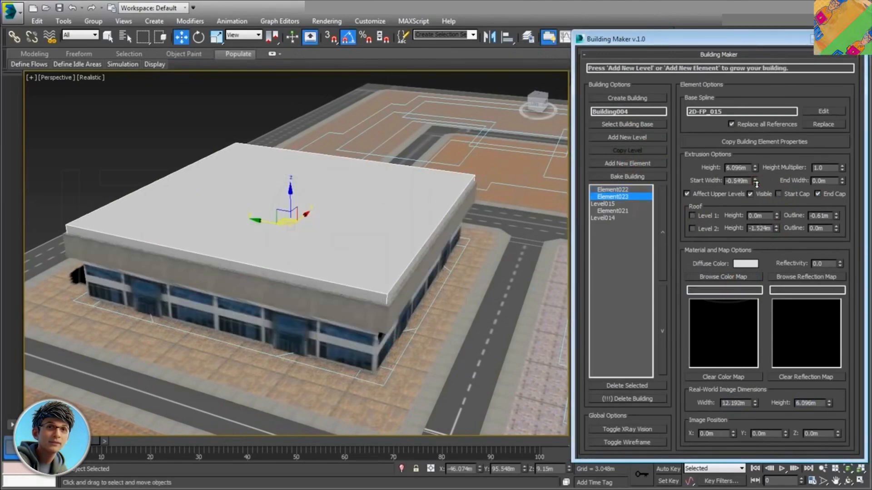
# Step: Assign RF_tex_0003.jpg as the roof element's color map with real-world dimensions of 10 m by 10 m
pyautogui.click(727, 279)
pyautogui.moveTo(563, 113); pyautogui.dragTo(561, 240)
pyautogui.click(360, 149)
pyautogui.click(542, 261)
pyautogui.write('10')
pyautogui.press('Tab')
pyautogui.write('10')
pyautogui.press('Return')
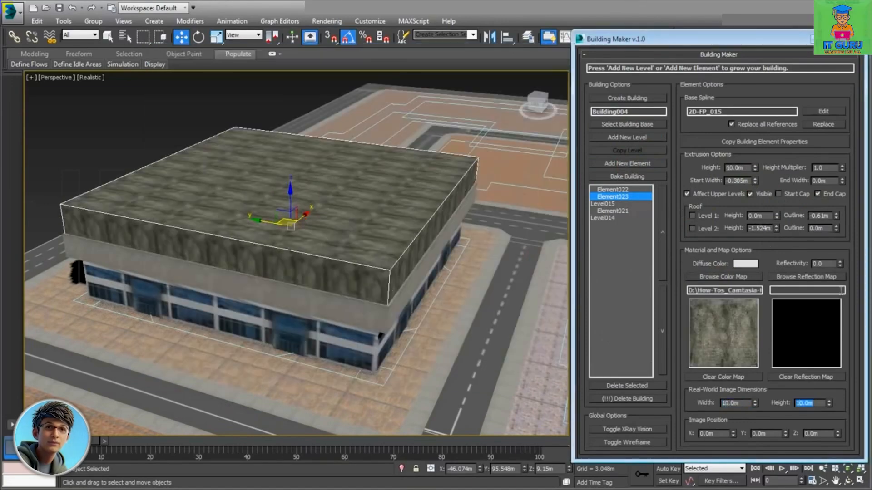
# Step: Set the roof element's height multiplier to 0.22 and turn off Affect Upper Levels on the concrete band
pyautogui.moveTo(843, 169); pyautogui.dragTo(850, 210)
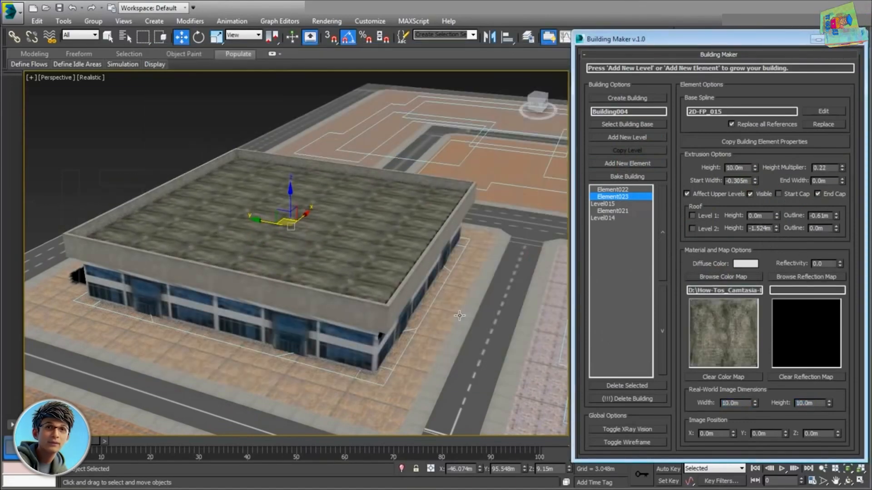
pyautogui.click(414, 279)
pyautogui.click(687, 194)
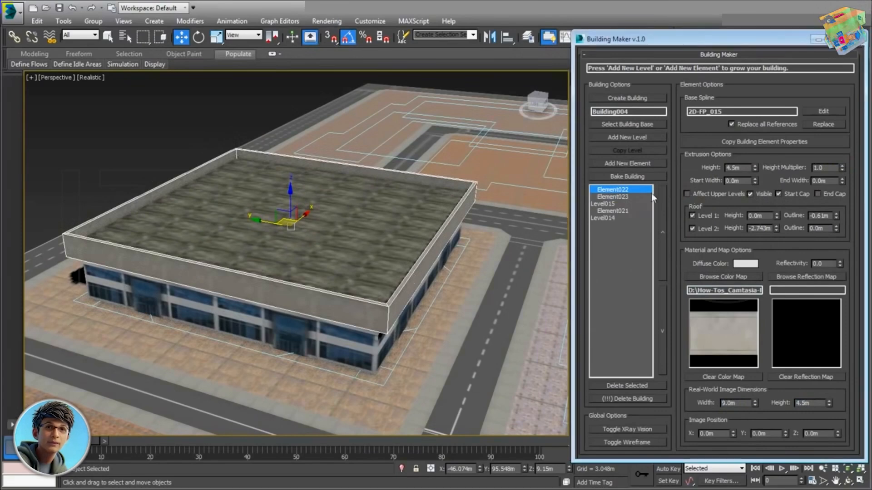
# Step: Add an uncapped level from the octagonal spline 2D-FP_024 with a start width of -5.243 m and the BW_met_0003 color map
pyautogui.click(628, 138)
pyautogui.click(403, 335)
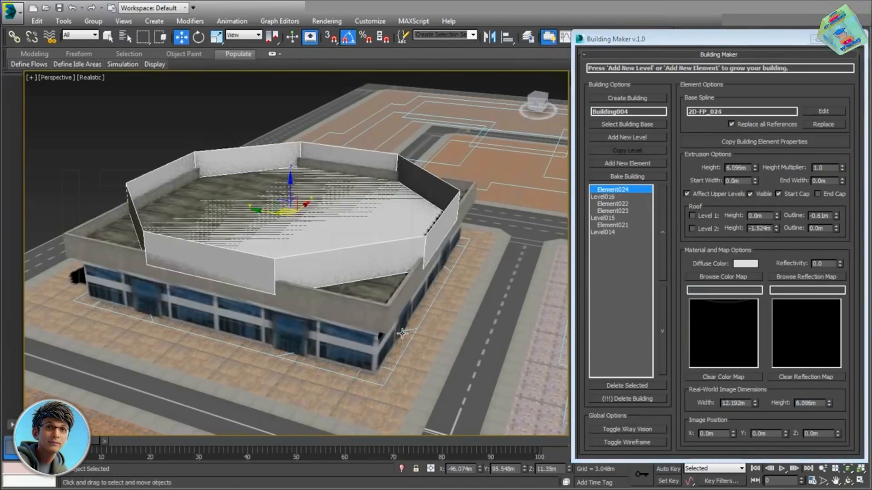
pyautogui.click(798, 195)
pyautogui.moveTo(755, 181); pyautogui.dragTo(743, 215)
pyautogui.click(723, 277)
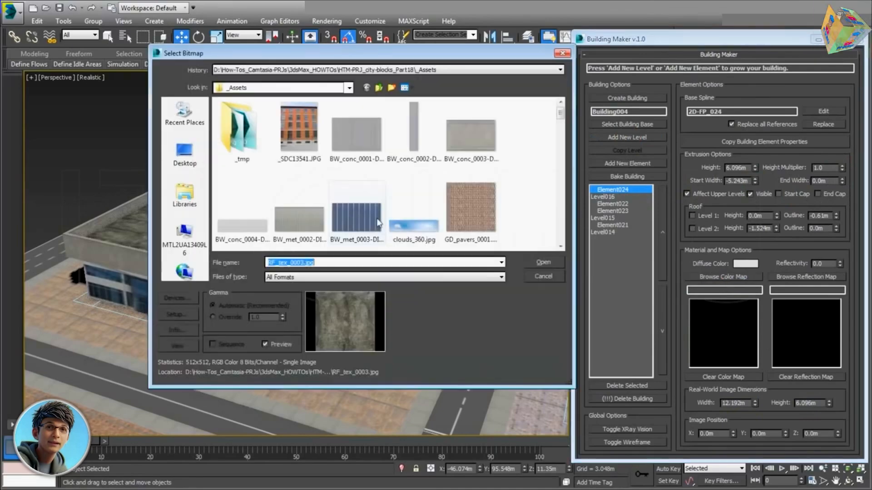
pyautogui.doubleClick(378, 223)
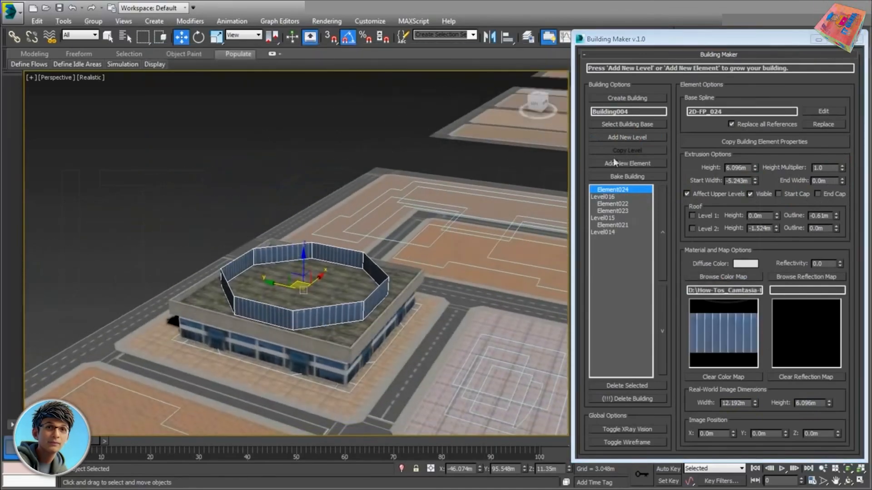
# Step: Add a level above the octagonal ring from spline 2D-FP_015 with both the start and end caps enabled
pyautogui.click(615, 163)
pyautogui.click(365, 375)
pyautogui.click(791, 196)
pyautogui.click(833, 194)
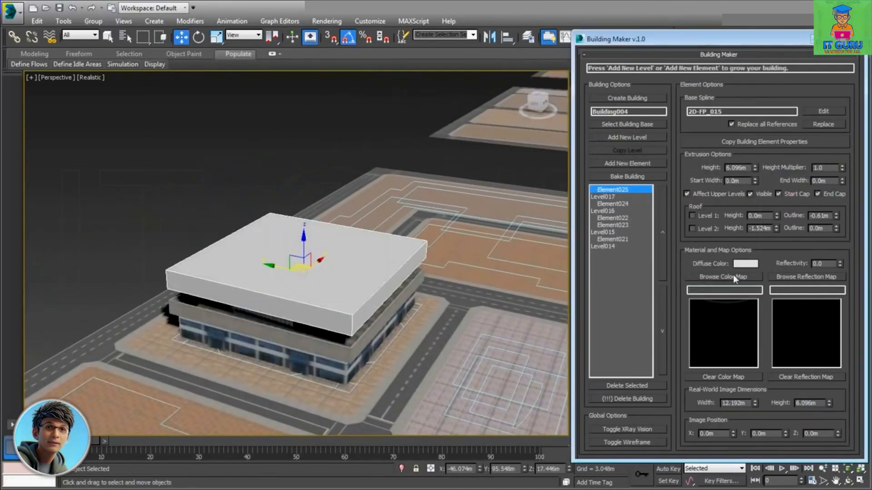
# Step: Assign OFF_GLS002_L2_W22.4xH16_DIF.jpg as the new level's color map and OFF_GLS002_L2_W22.4xH16_REF.jpg as its reflection map
pyautogui.click(733, 275)
pyautogui.moveTo(560, 114); pyautogui.dragTo(557, 149)
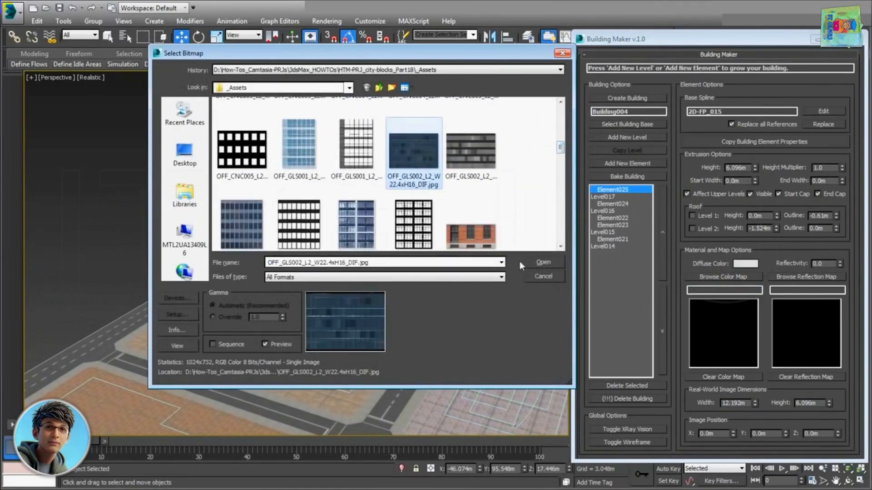
pyautogui.doubleClick(413, 149)
pyautogui.click(806, 277)
pyautogui.moveTo(560, 111); pyautogui.dragTo(561, 147)
pyautogui.doubleClick(477, 144)
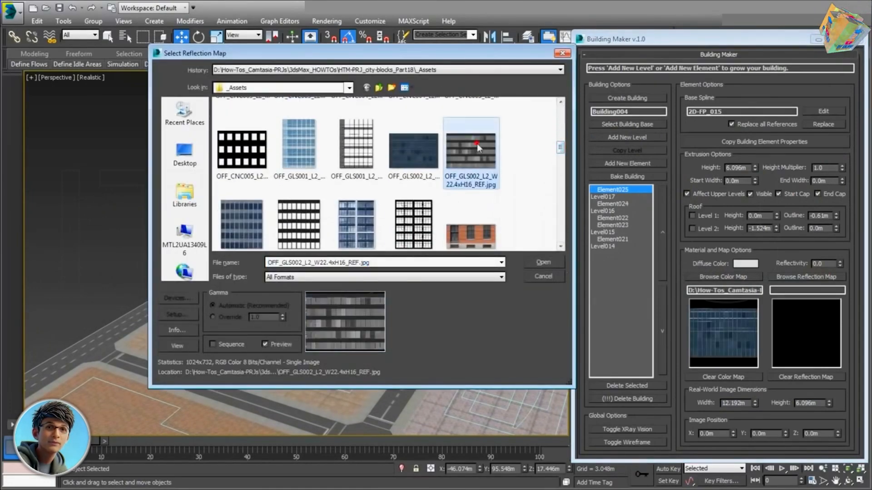
# Step: Set the glass block's image dimensions to 22.4 m by 16 m and its height multiplier to 3
pyautogui.doubleClick(736, 403)
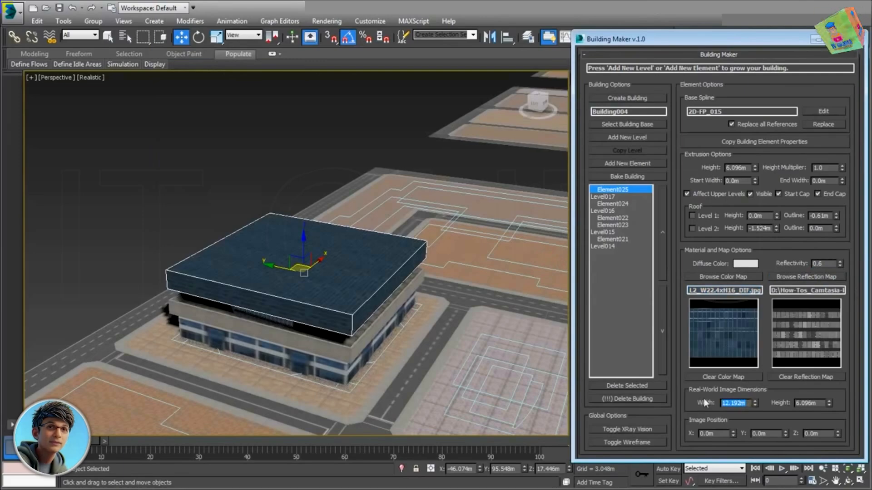
pyautogui.write('22.4')
pyautogui.press('Tab')
pyautogui.write('16')
pyautogui.press('Return')
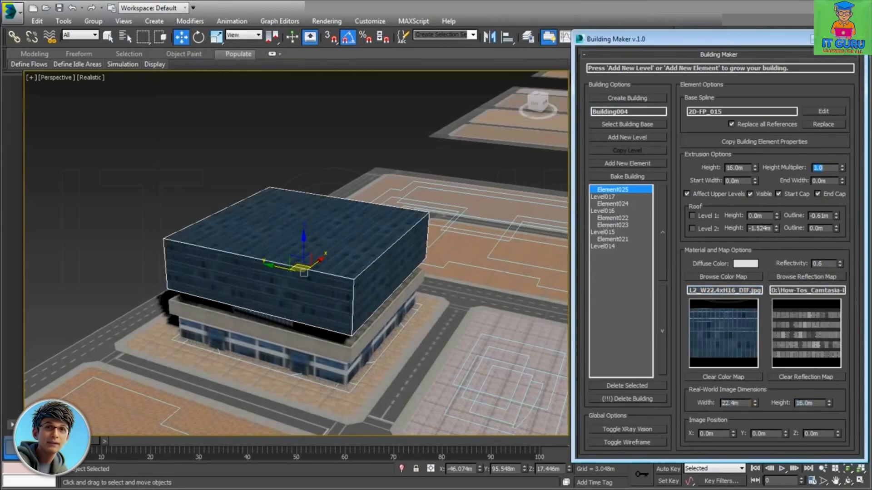
pyautogui.scroll(-3, 318, 347)
pyautogui.keyDown('alt'); pyautogui.moveTo(318, 348); pyautogui.dragTo(322, 329, button='middle'); pyautogui.keyUp('alt')
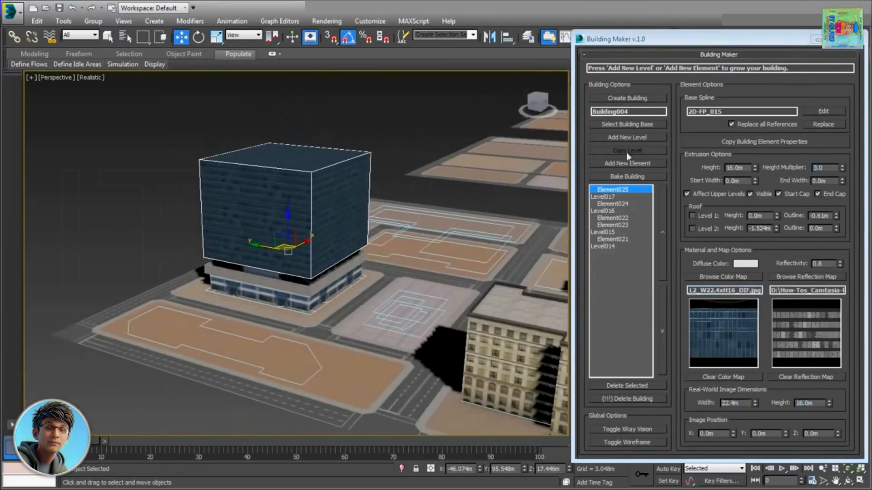
# Step: Add a top level from the octagonal spline 2D-FP_024 and copy the properties of the lower metal-clad octagonal ring
pyautogui.click(630, 138)
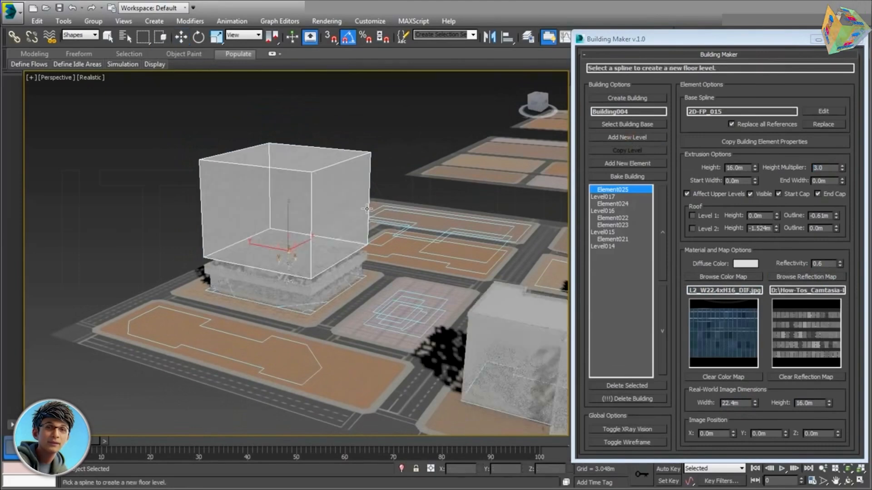
pyautogui.click(319, 303)
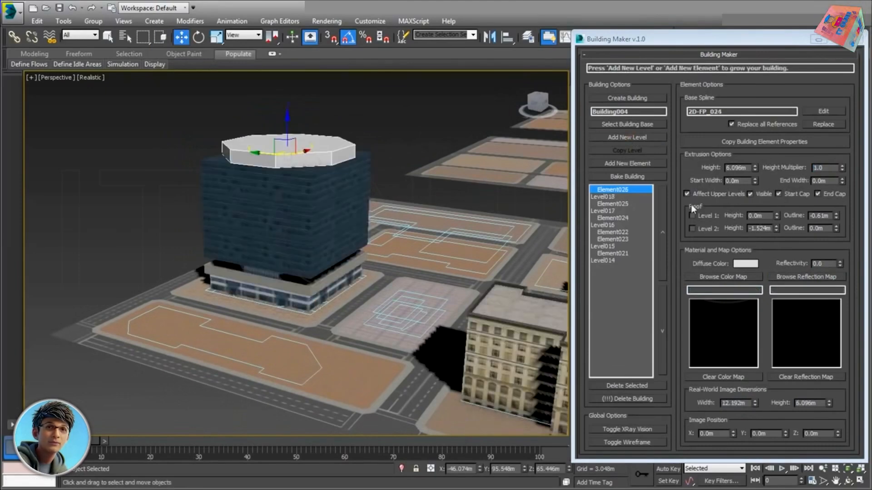
pyautogui.click(741, 144)
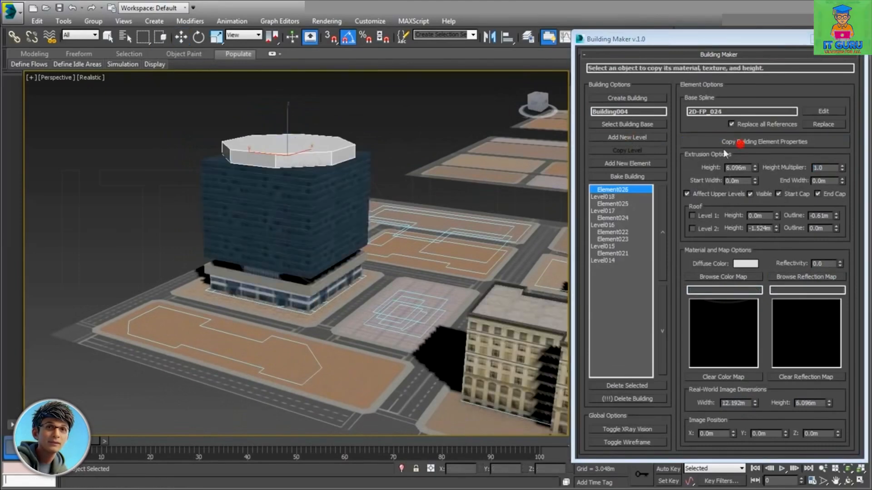
pyautogui.click(268, 274)
# Step: Copy the glass block level and move the copy above the upper octagonal metal ring
pyautogui.scroll(2, 300, 240)
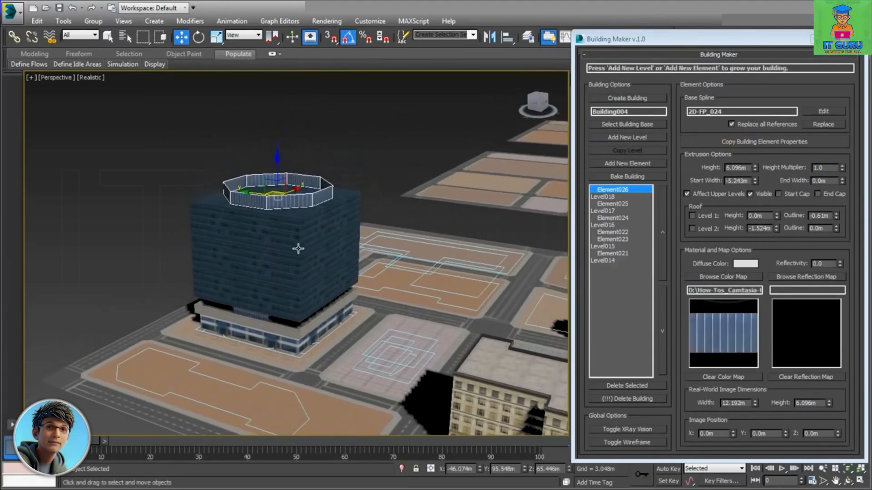
pyautogui.click(298, 249)
pyautogui.click(620, 211)
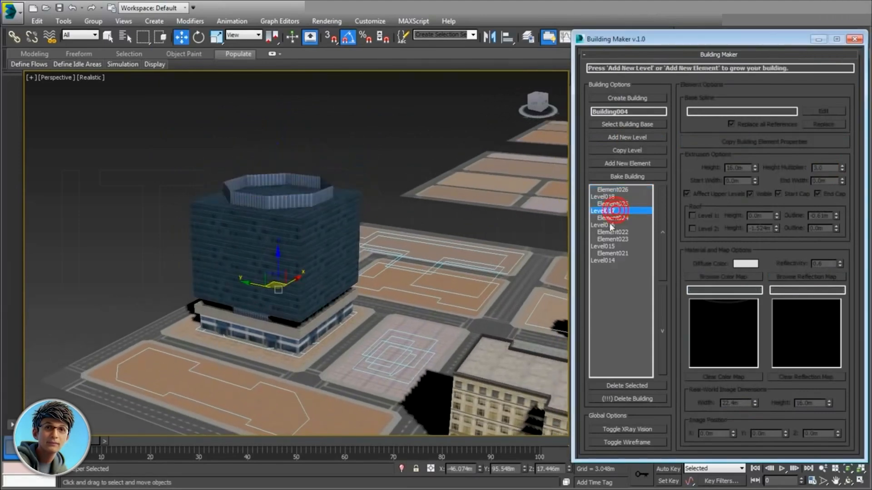
pyautogui.click(634, 150)
pyautogui.moveTo(346, 214); pyautogui.dragTo(325, 268, button='middle')
pyautogui.click(661, 231)
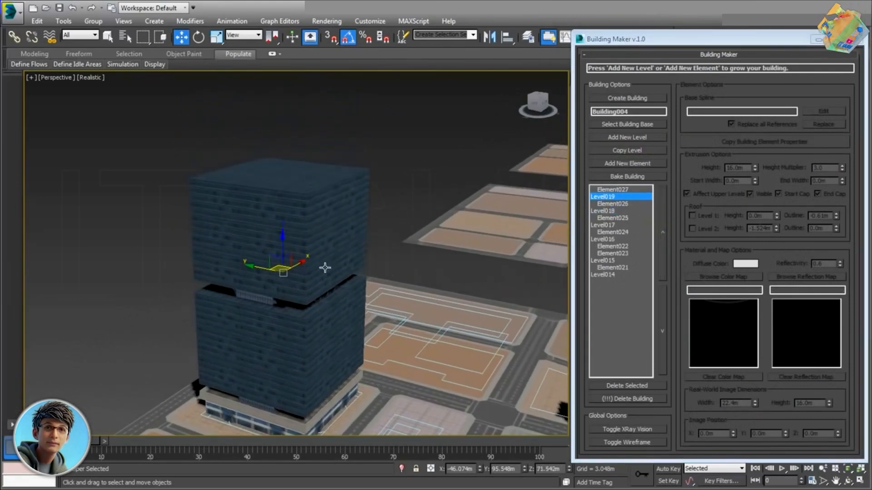
# Step: Copy the upper octagonal ring level and move the copy above the second glass block
pyautogui.click(260, 300)
pyautogui.click(645, 211)
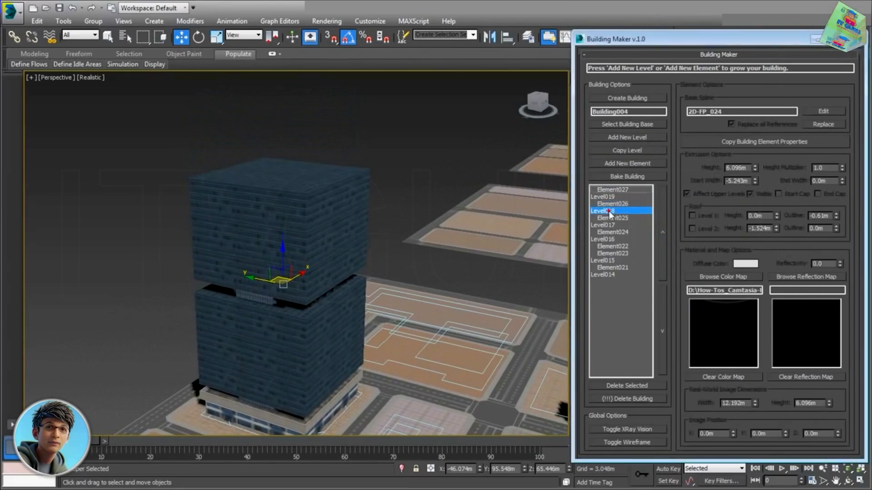
pyautogui.click(633, 149)
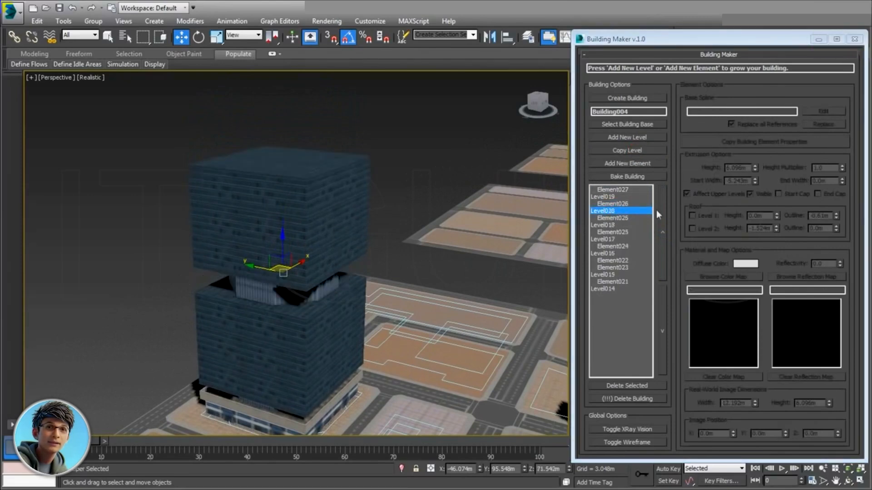
pyautogui.click(662, 228)
pyautogui.click(660, 330)
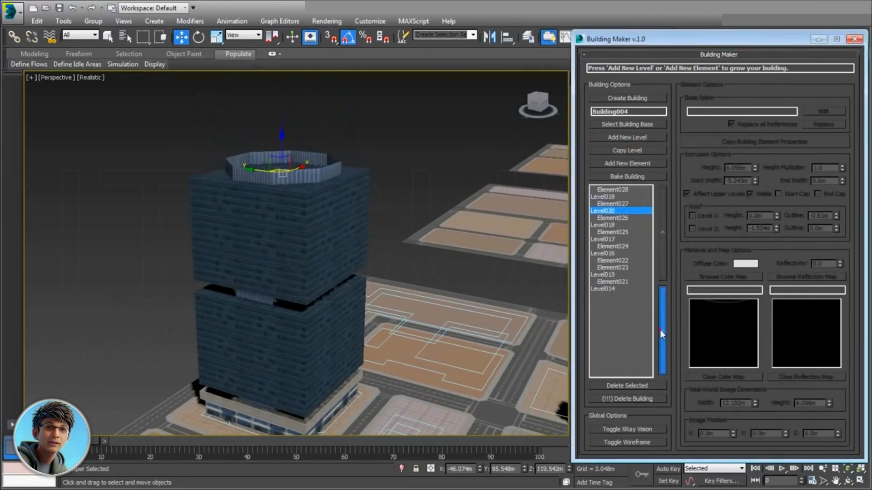
pyautogui.click(661, 227)
# Step: Copy the second glass block level and move the copy to the top of the tower
pyautogui.click(307, 256)
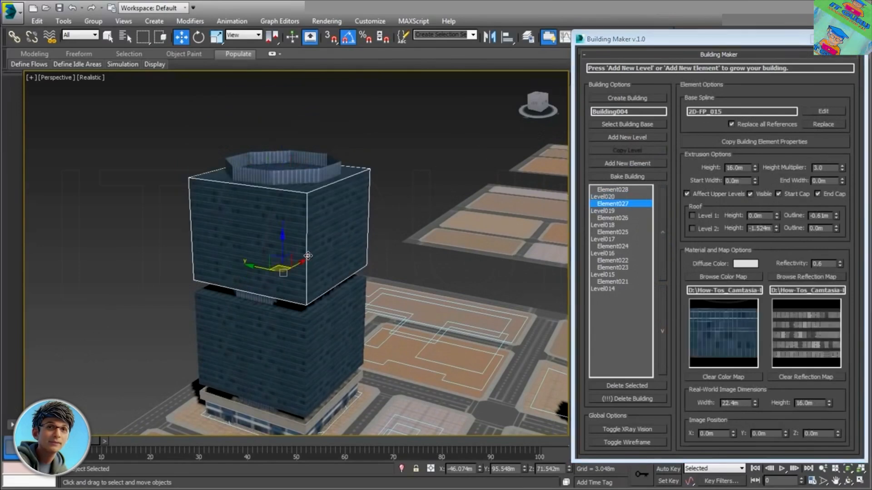
pyautogui.click(610, 210)
pyautogui.click(628, 150)
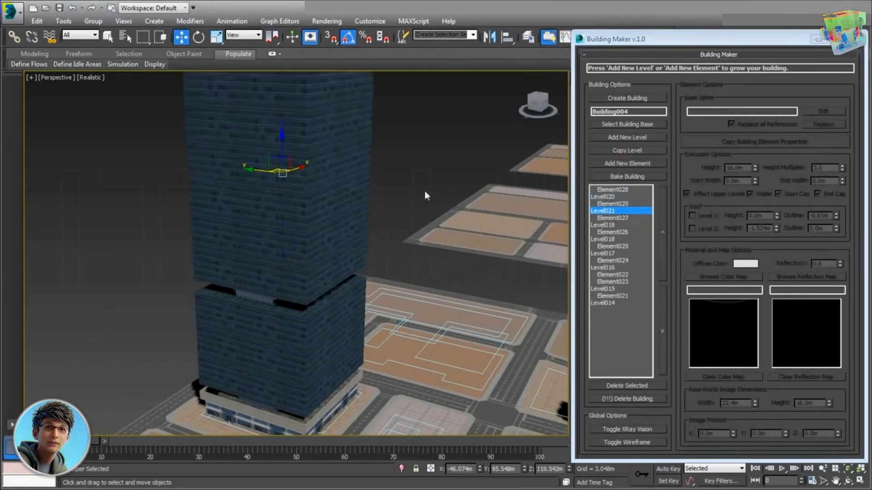
pyautogui.moveTo(424, 191); pyautogui.dragTo(421, 264, button='middle')
pyautogui.click(662, 233)
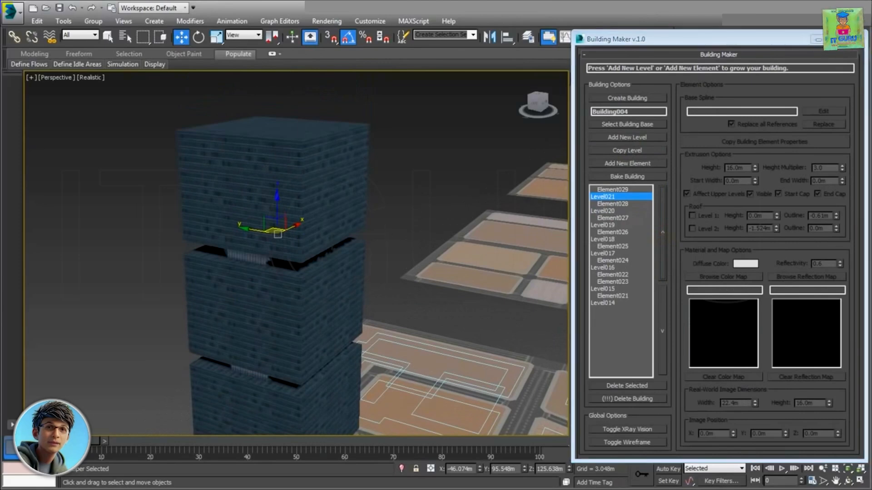
# Step: Add a top level from spline 2D-FP_015 and copy the properties of the stone parapet above the storefront
pyautogui.moveTo(386, 341); pyautogui.dragTo(355, 336, button='middle')
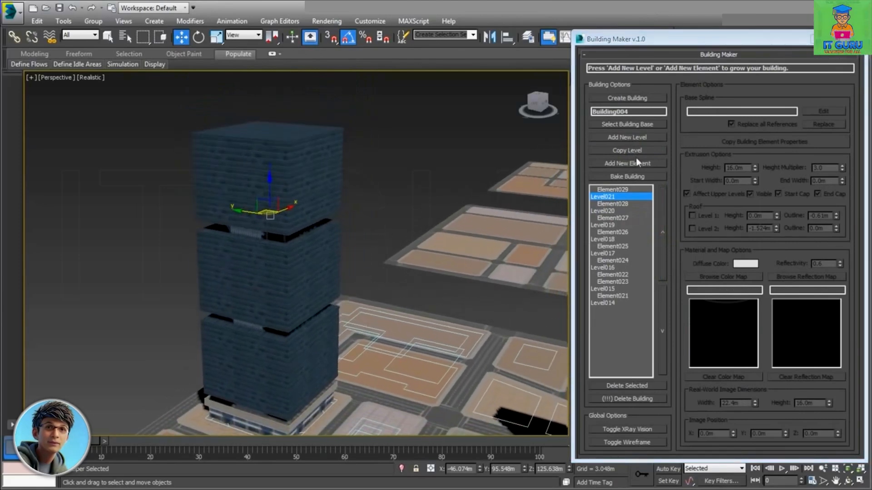
pyautogui.click(615, 190)
pyautogui.click(628, 137)
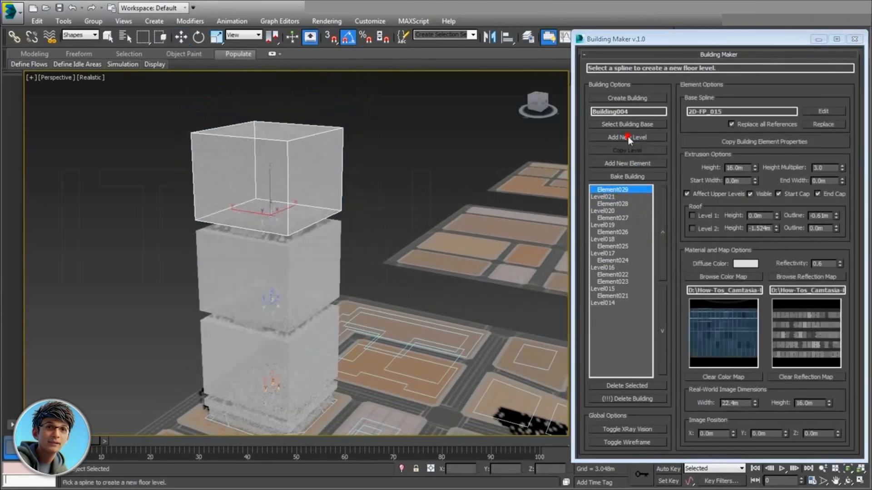
pyautogui.click(382, 372)
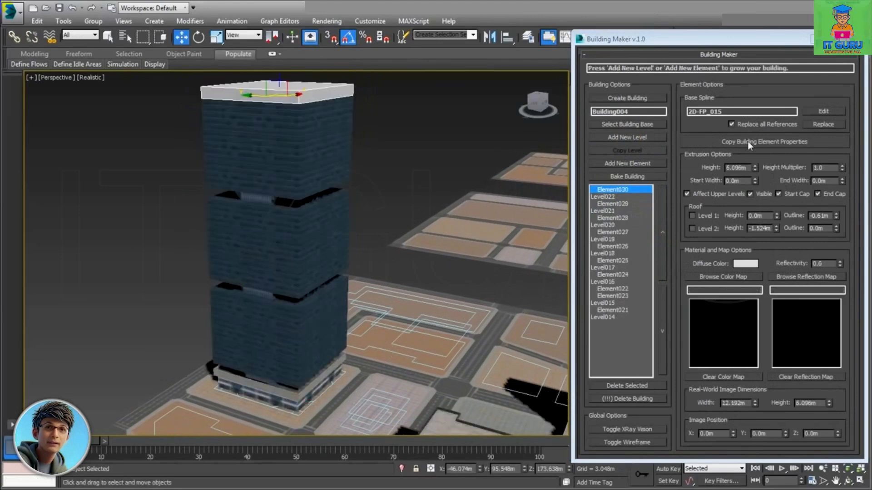
pyautogui.click(748, 140)
pyautogui.click(286, 285)
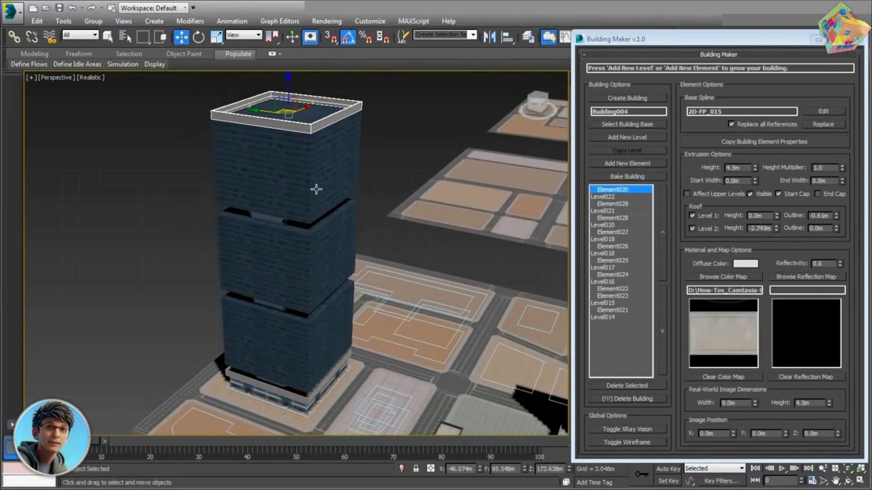
# Step: Add an element from spline 2D-FP_015 to the top level and copy the properties of the lower roof surface
pyautogui.click(631, 164)
pyautogui.click(318, 397)
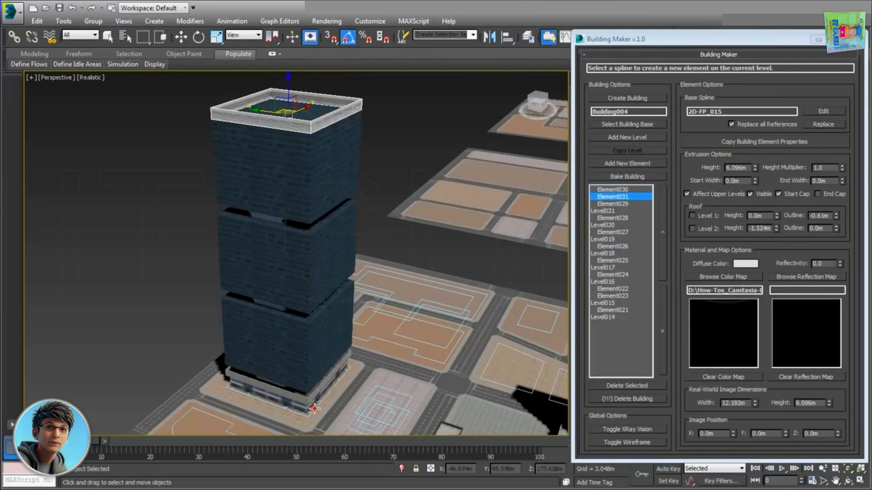
pyautogui.click(749, 142)
pyautogui.scroll(6, 295, 417)
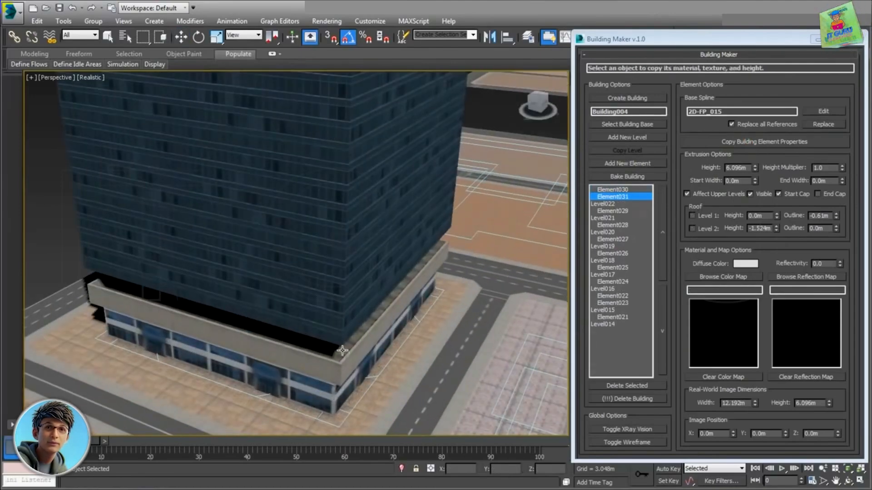
pyautogui.click(341, 351)
pyautogui.scroll(-6, 334, 265)
pyautogui.scroll(5, 324, 198)
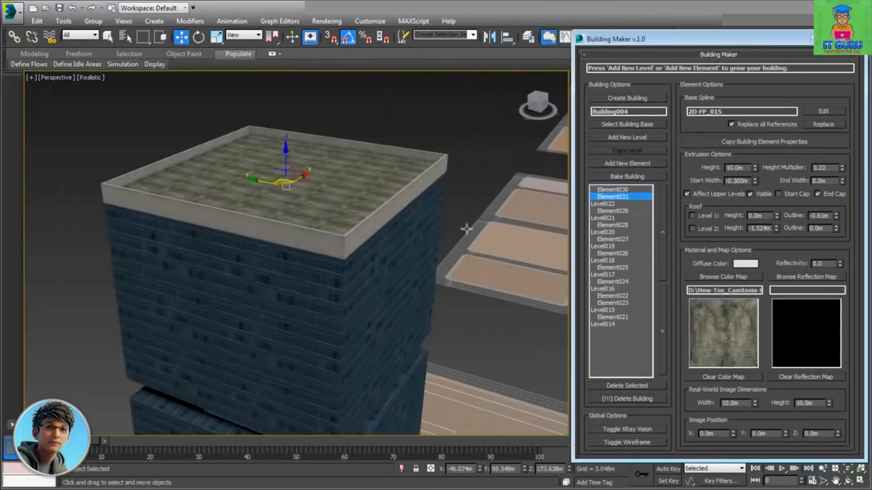
# Step: Add a rooftop level from the octagonal spline 2D-FP_024 and copy the properties of the metal-clad octagonal ring below
pyautogui.click(627, 138)
pyautogui.scroll(-7, 367, 308)
pyautogui.scroll(3, 360, 386)
pyautogui.click(354, 379)
pyautogui.scroll(3, 348, 181)
pyautogui.moveTo(357, 195); pyautogui.dragTo(372, 264, button='middle')
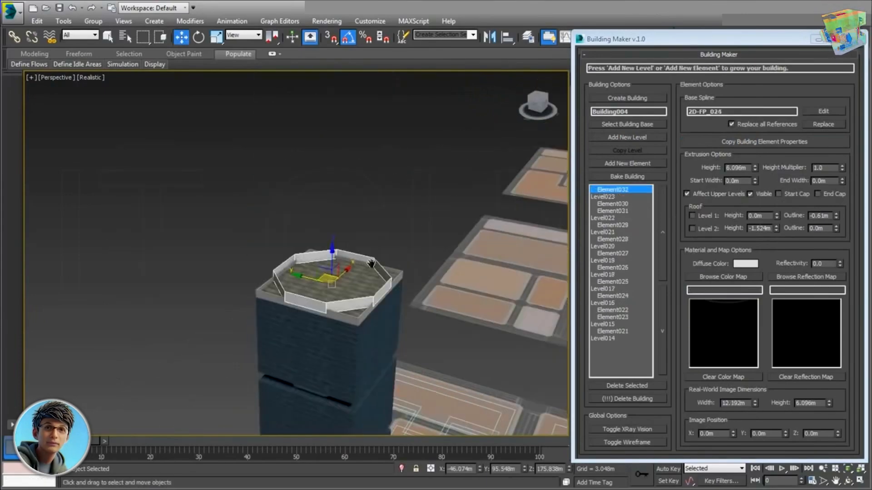
pyautogui.scroll(4, 372, 263)
pyautogui.moveTo(245, 346); pyautogui.dragTo(274, 268, button='middle')
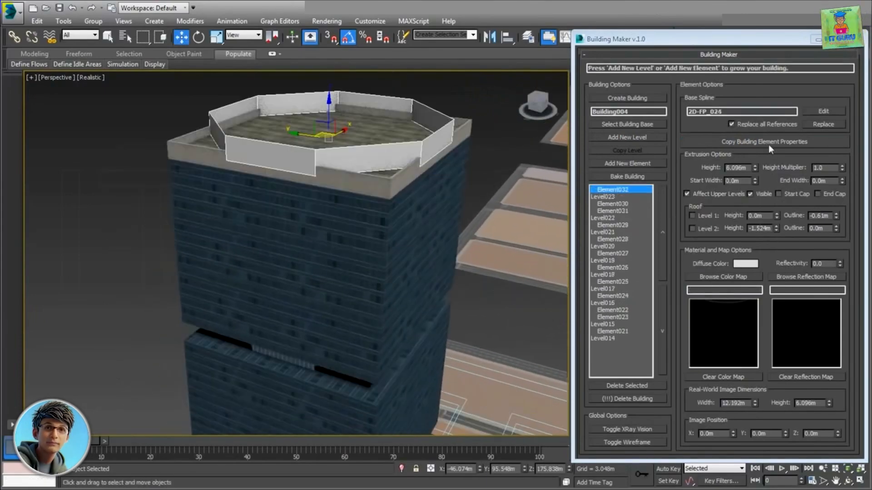
pyautogui.click(769, 145)
pyautogui.click(293, 362)
# Step: Set the rooftop ring's start width to -15.24 m and stack a duplicate of its level on top
pyautogui.moveTo(445, 171); pyautogui.dragTo(419, 238, button='middle')
pyautogui.moveTo(754, 183); pyautogui.dragTo(757, 270)
pyautogui.click(631, 137)
pyautogui.click(633, 190)
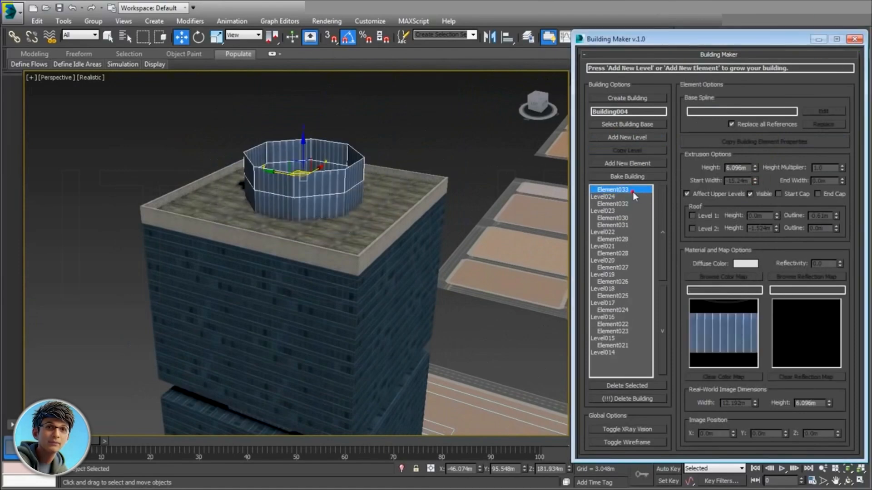
# Step: Enable the duplicated ring's end cap, clear its maps and set its diffuse color to dark blue-grey
pyautogui.click(831, 194)
pyautogui.click(736, 377)
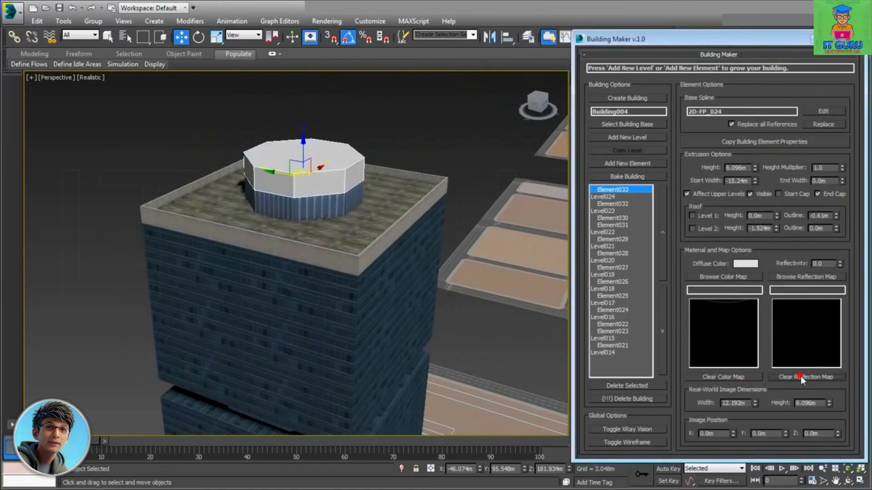
pyautogui.click(746, 264)
pyautogui.click(199, 140)
pyautogui.click(275, 203)
pyautogui.click(375, 140)
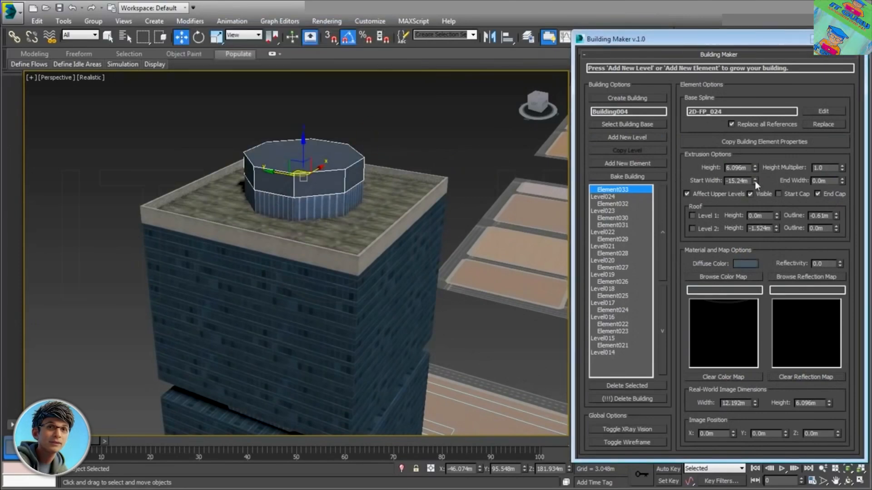
# Step: Set the dark rooftop cap's start width to -15.362 m and its height multiplier to 0.21
pyautogui.moveTo(755, 180); pyautogui.dragTo(754, 176)
pyautogui.moveTo(842, 168); pyautogui.dragTo(842, 213)
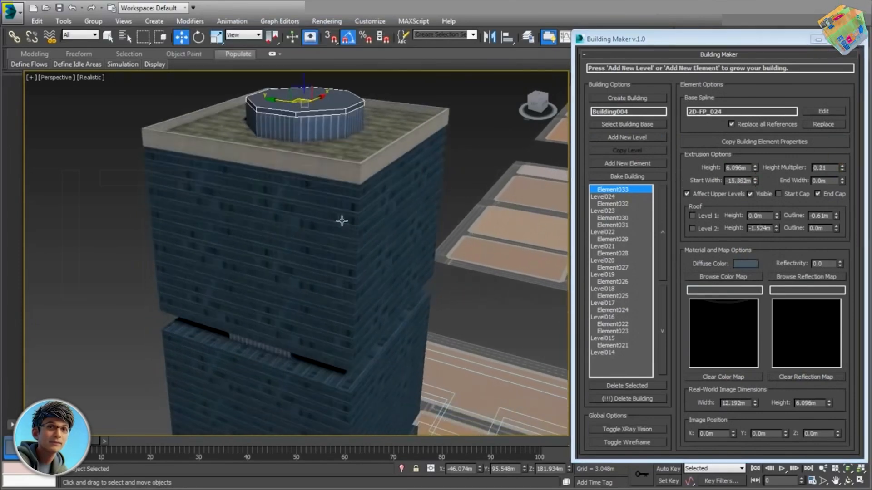
# Step: Add an element from the small corner spline 2D-FP_014 to the ground-floor storefront level
pyautogui.scroll(-3, 341, 220)
pyautogui.moveTo(347, 386); pyautogui.dragTo(389, 282, button='middle')
pyautogui.scroll(-2, 352, 286)
pyautogui.scroll(4, 346, 291)
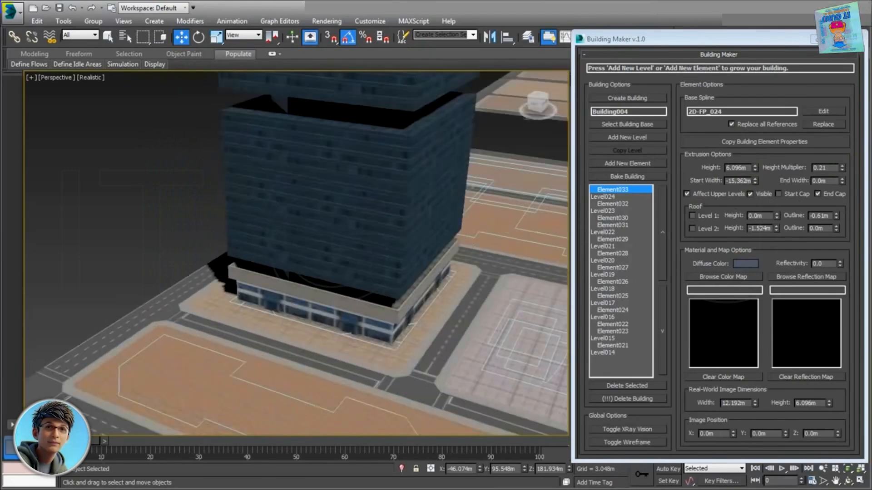
pyautogui.click(314, 291)
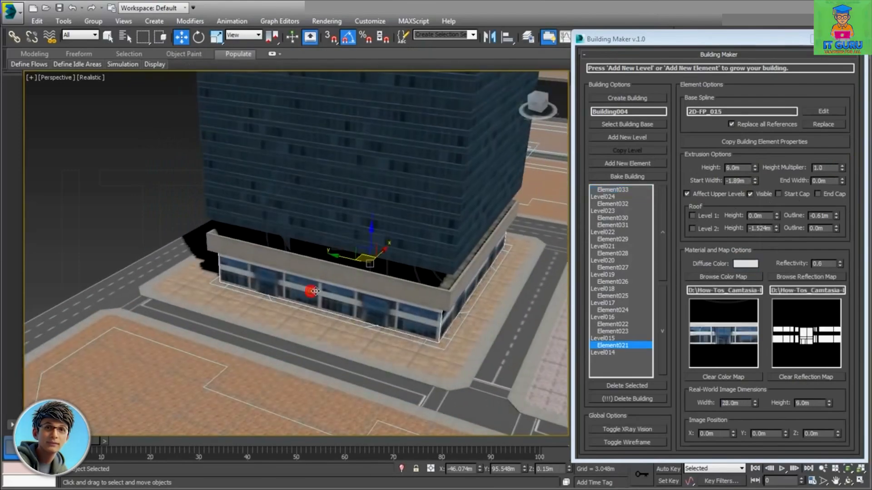
pyautogui.click(635, 165)
pyautogui.click(239, 288)
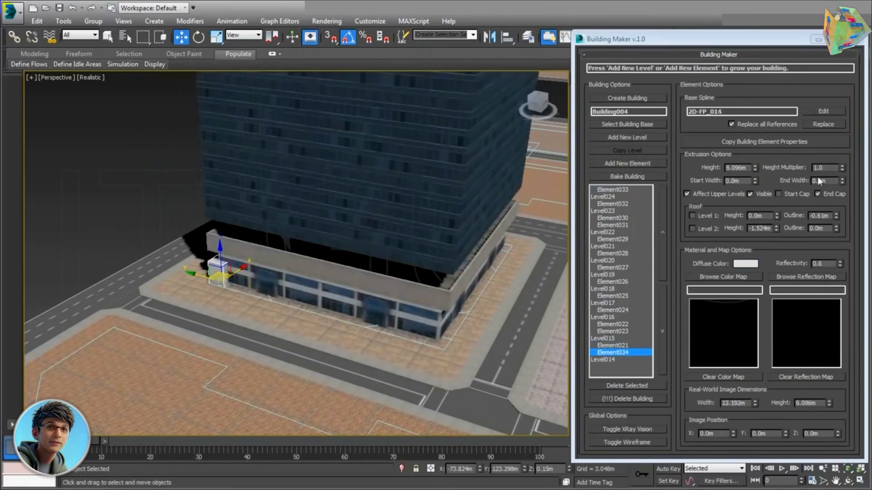
# Step: Stop the corner column from affecting upper levels and set its height multiplier to 5.59 and start width to 1.707 m
pyautogui.moveTo(404, 192); pyautogui.dragTo(471, 246, button='middle')
pyautogui.moveTo(842, 168); pyautogui.dragTo(848, 126)
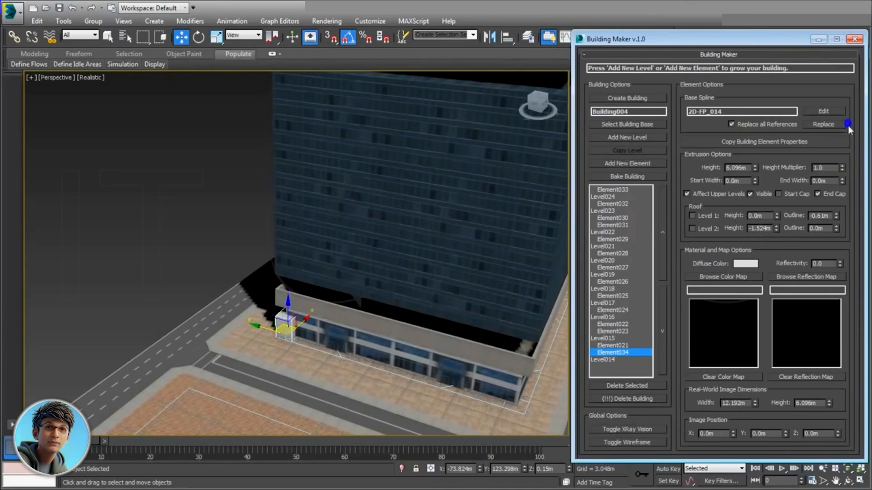
pyautogui.click(701, 194)
pyautogui.moveTo(841, 167); pyautogui.dragTo(842, 146)
pyautogui.moveTo(755, 180); pyautogui.dragTo(755, 168)
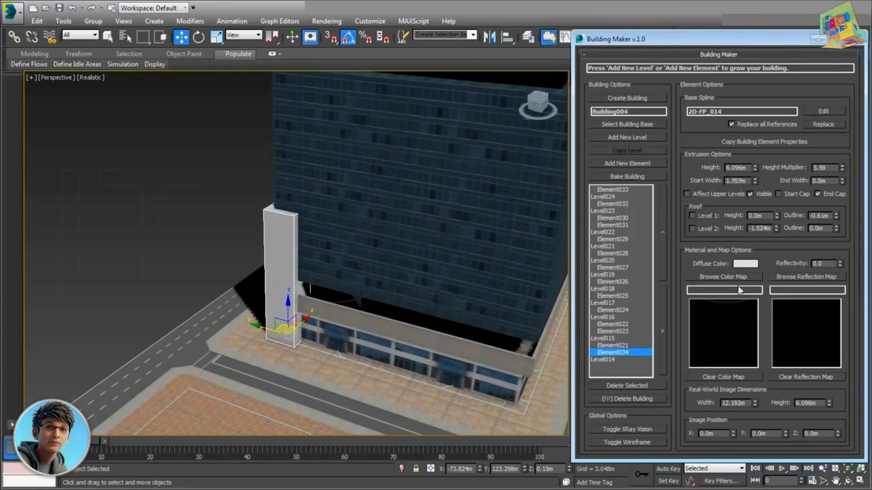
# Step: Assign the light grey column image as the corner column's color map, with image dimensions of 6 m by 25 m
pyautogui.click(727, 277)
pyautogui.click(413, 136)
pyautogui.click(542, 265)
pyautogui.doubleClick(744, 404)
pyautogui.write('6')
pyautogui.press('Tab')
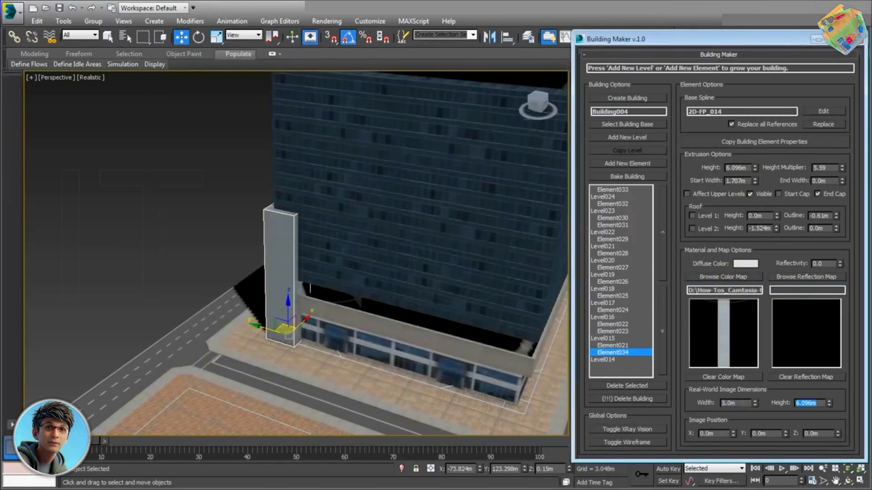
pyautogui.write('25')
pyautogui.press('Return')
# Step: Set the corner column's height multiplier to 7.18
pyautogui.scroll(-3, 384, 245)
pyautogui.scroll(-4, 296, 218)
pyautogui.moveTo(304, 173); pyautogui.dragTo(288, 267, button='middle')
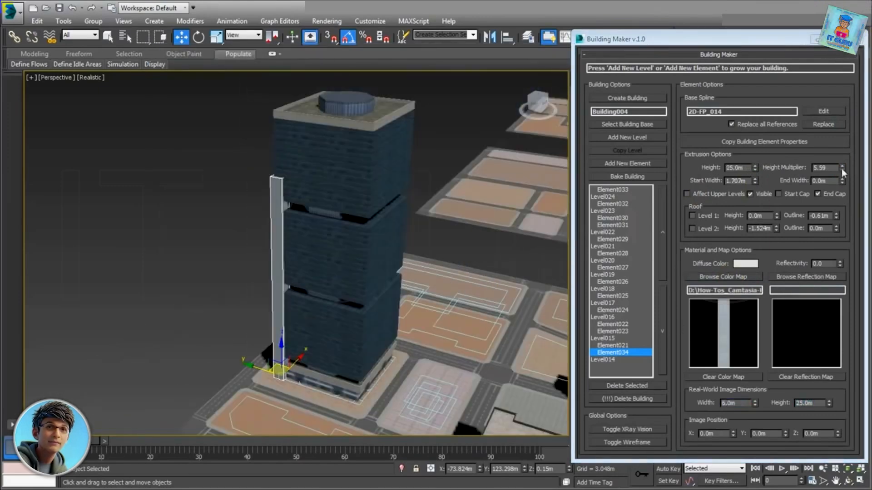
pyautogui.moveTo(842, 168); pyautogui.dragTo(843, 154)
# Step: Add a second corner column to the ground level from spline 2D-FP_001 and copy the first column's properties
pyautogui.scroll(3, 291, 282)
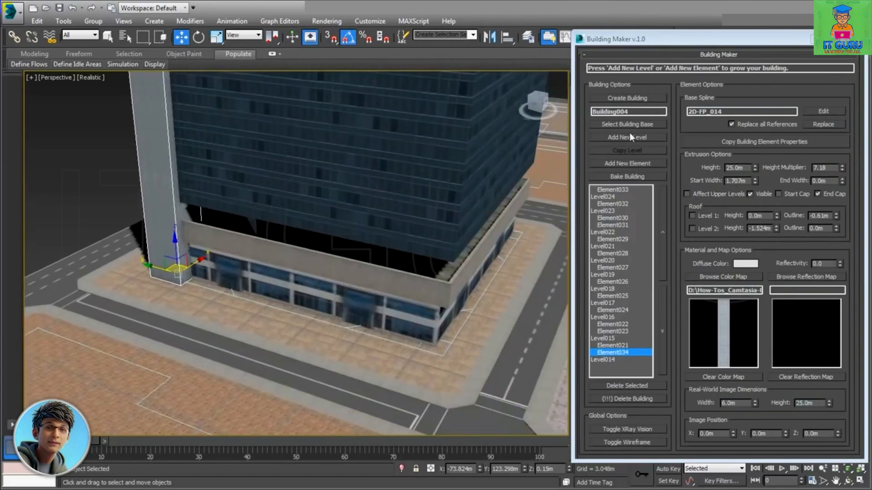
pyautogui.click(627, 164)
pyautogui.click(443, 312)
pyautogui.click(711, 144)
pyautogui.click(157, 200)
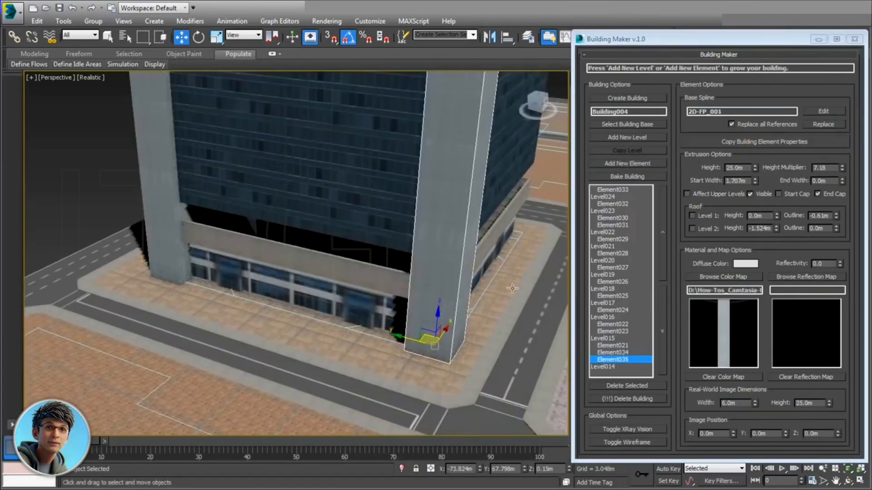
pyautogui.keyDown('alt'); pyautogui.moveTo(472, 254); pyautogui.dragTo(425, 375, button='middle'); pyautogui.keyUp('alt')
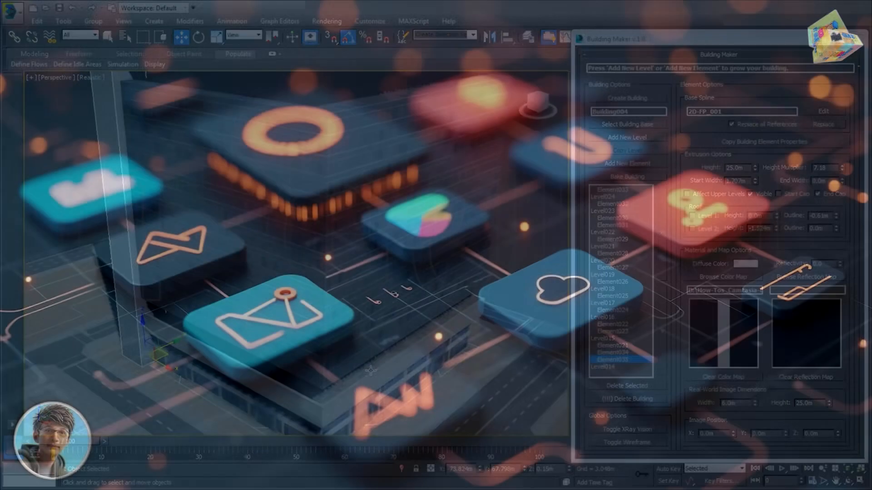